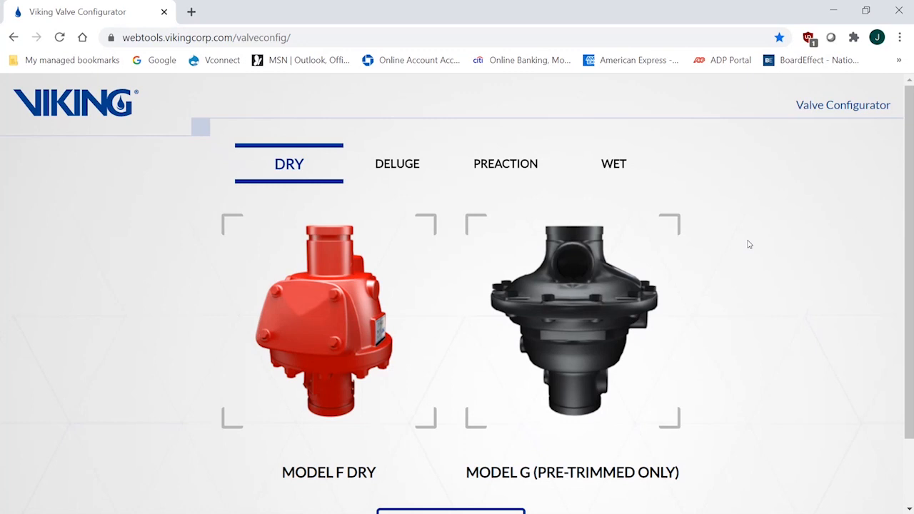
- Start configuring a Deluge valve of the Model E Angle Style and give it the Standard valve finish
left_click(396, 167)
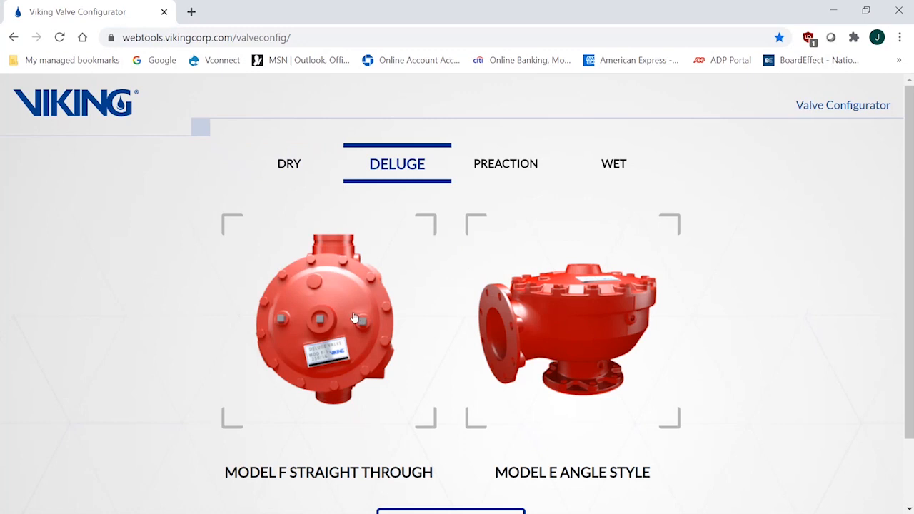
left_click(583, 321)
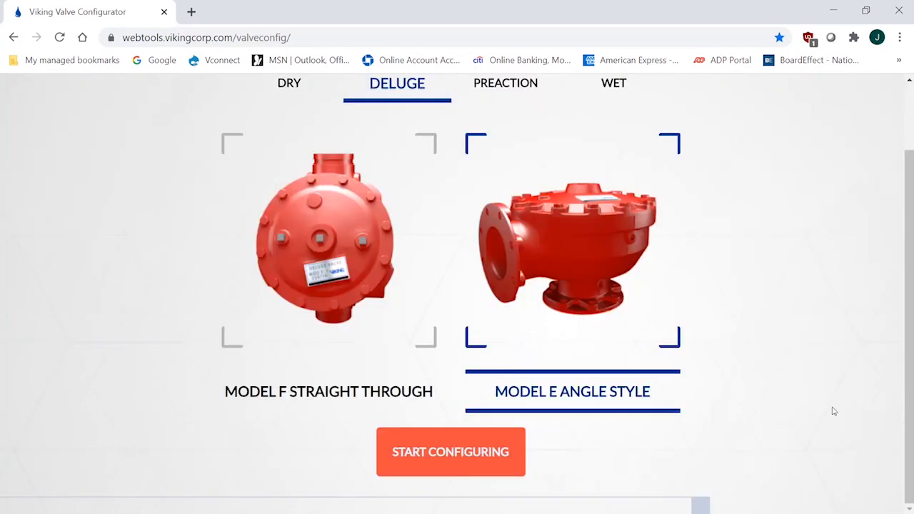
left_click(453, 457)
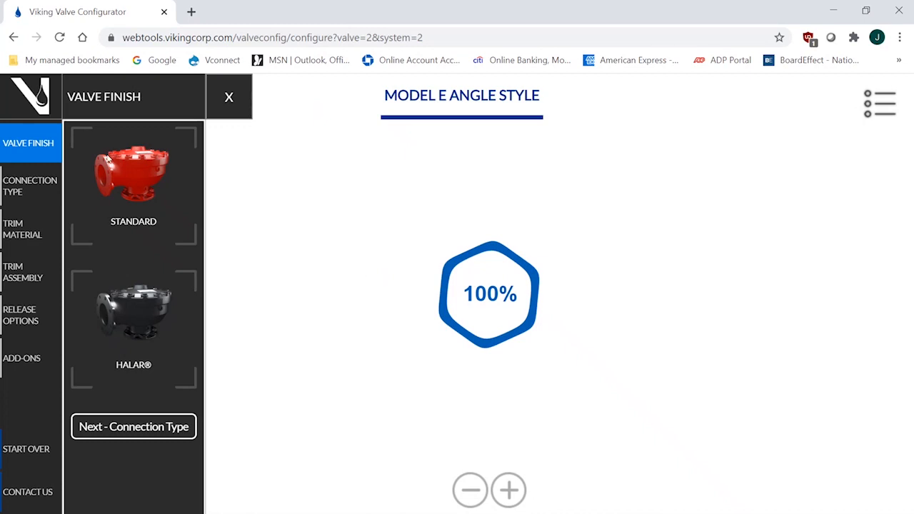
left_click(130, 169)
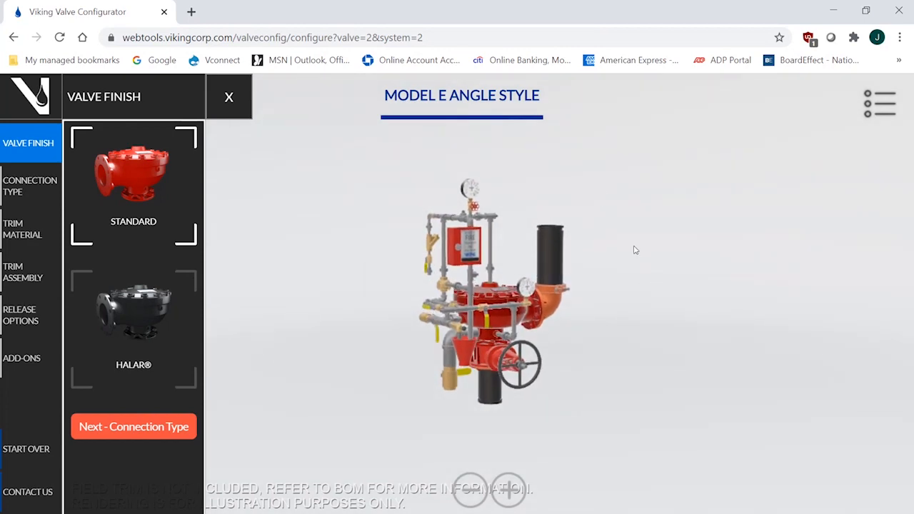
left_click(148, 430)
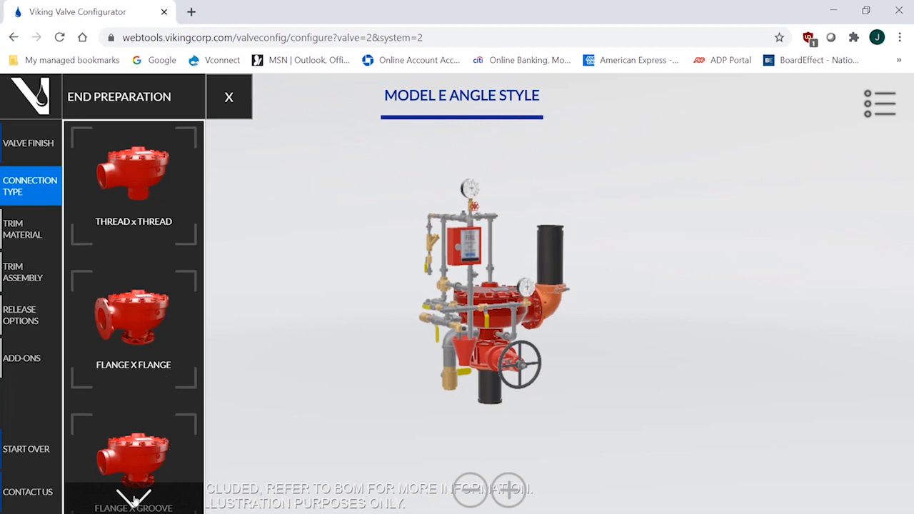
- Set the connection type to Flange x Groove with a 6" valve size
left_click(132, 499)
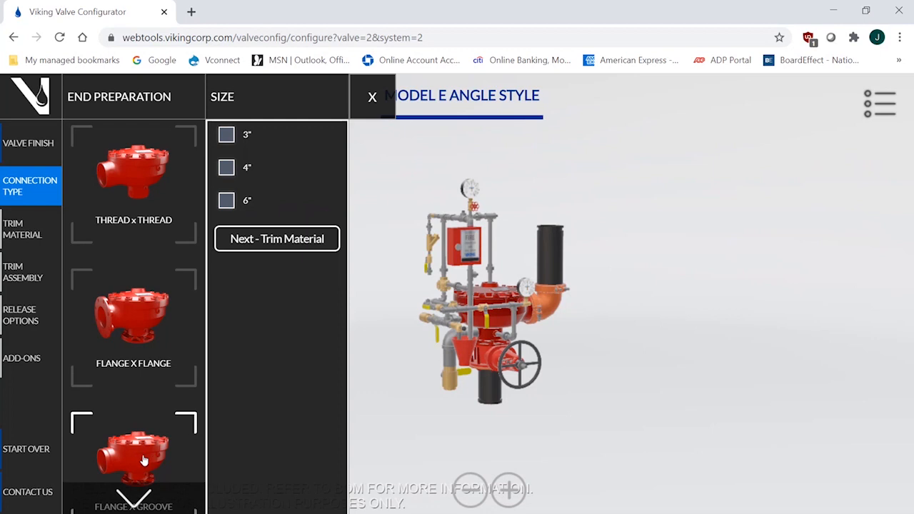
scroll(147, 459, "down", 1)
scroll(148, 459, "down", 1)
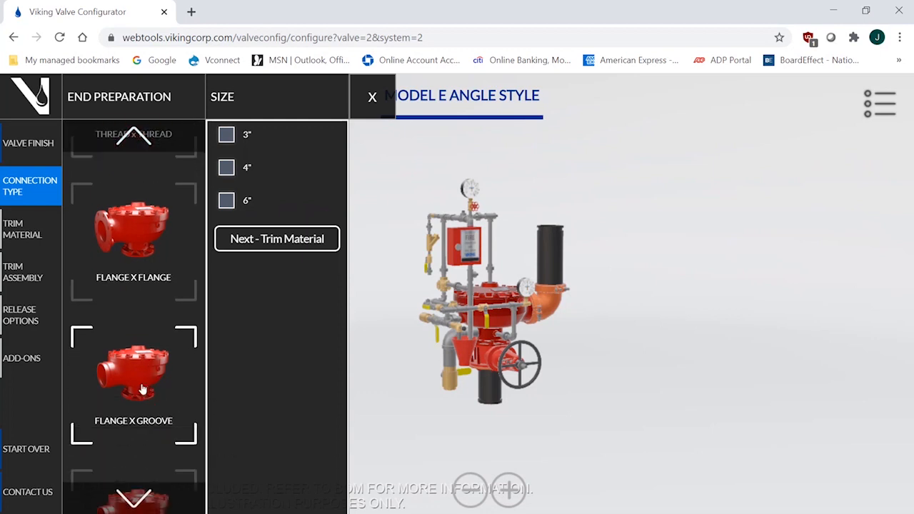
left_click(227, 202)
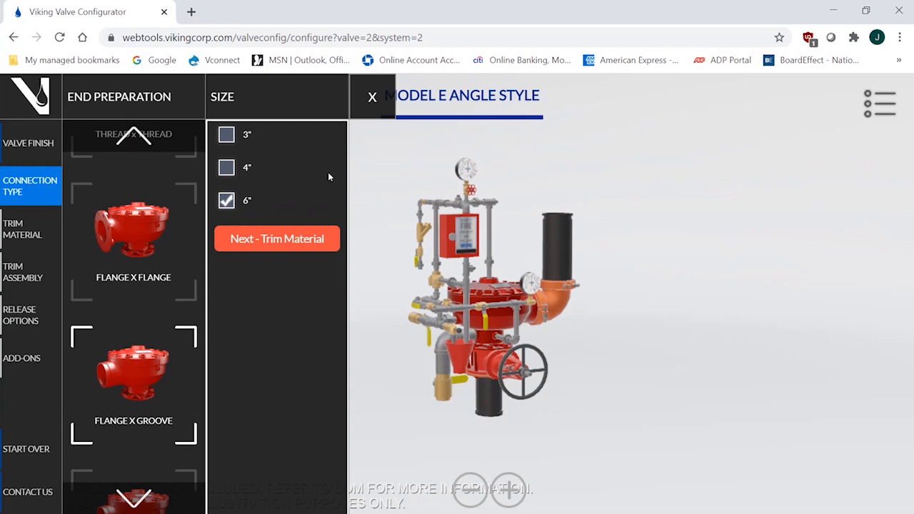
left_click(285, 240)
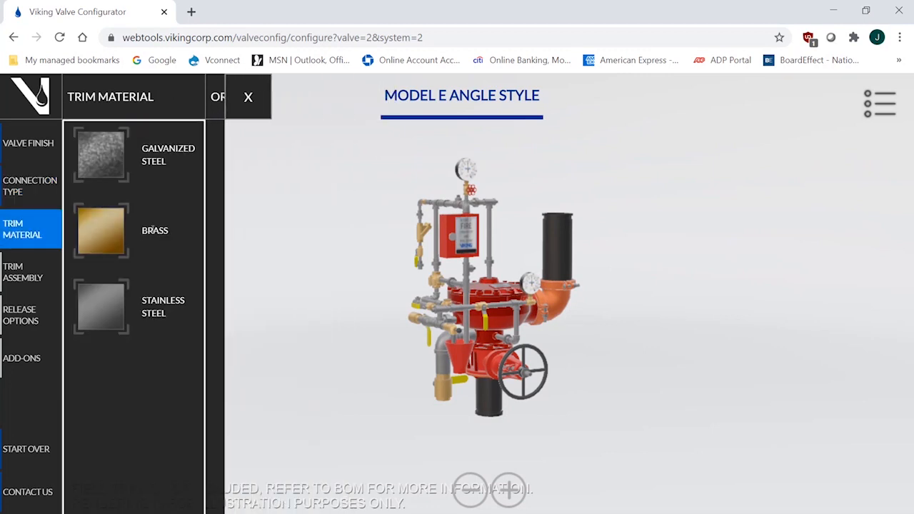
- Preview the valve's trim in Brass and in Stainless Steel on the 3D model
left_click(109, 236)
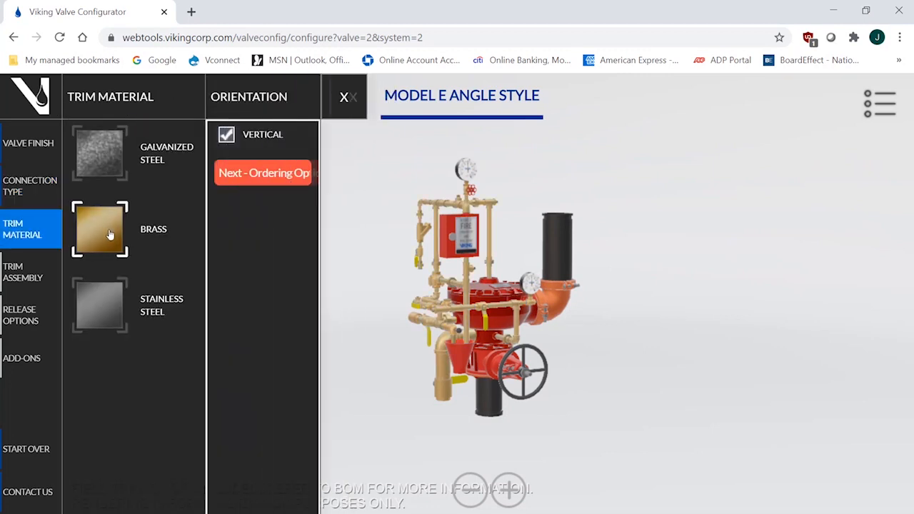
left_click_drag(683, 321, 683, 300)
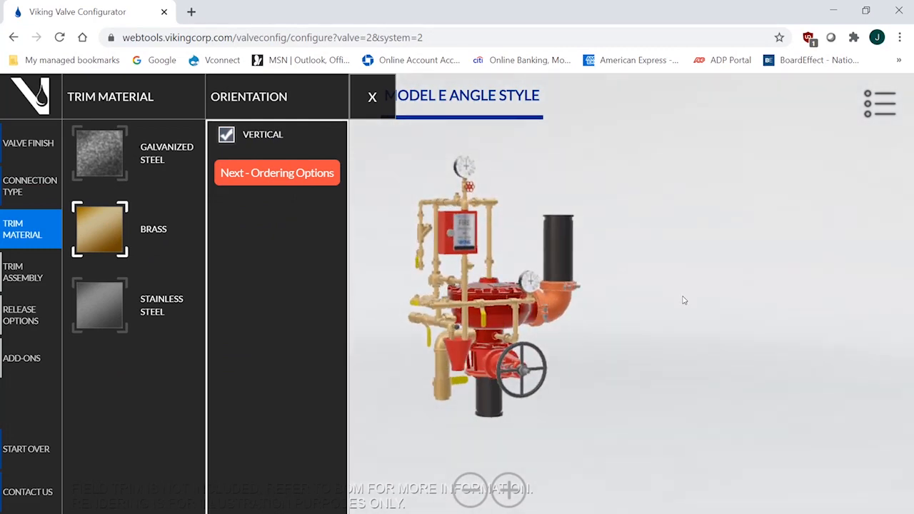
left_click(107, 309)
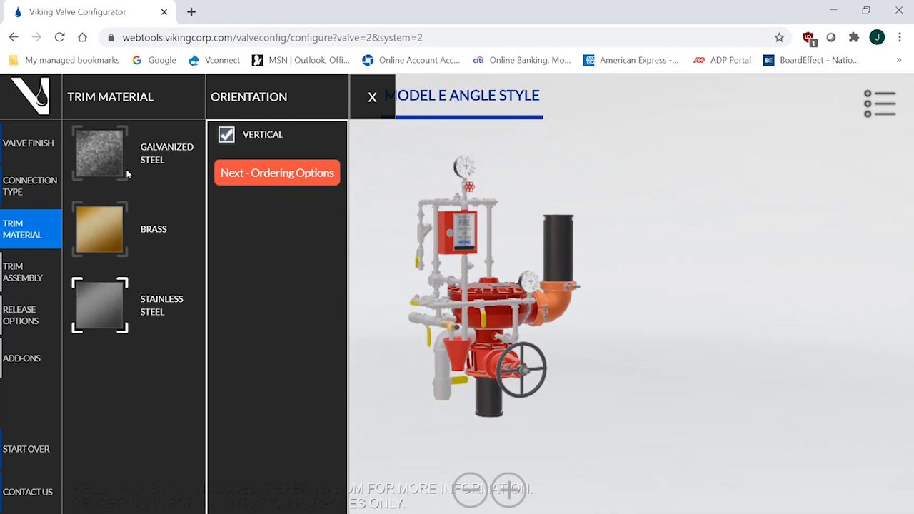
- Choose Galvanized Steel as the vertical trim's material and order it as Modular Trim without domestic trim
left_click(100, 161)
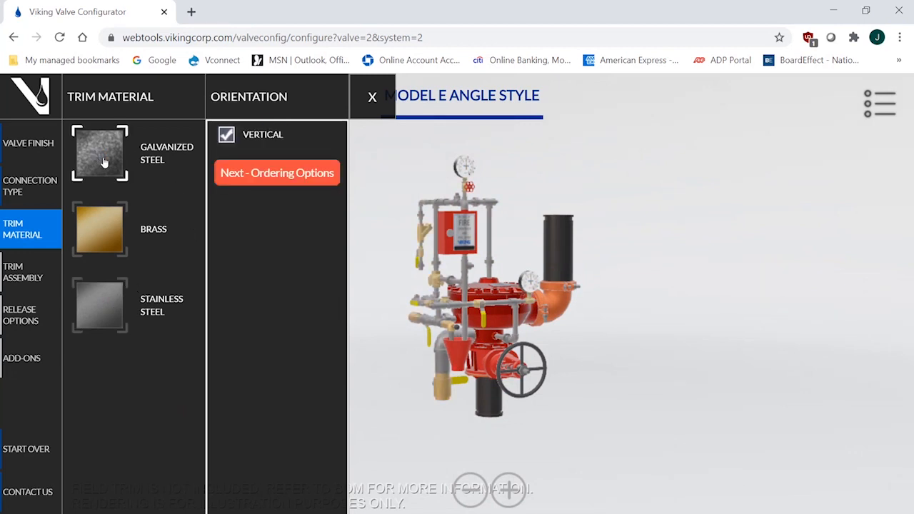
left_click(289, 173)
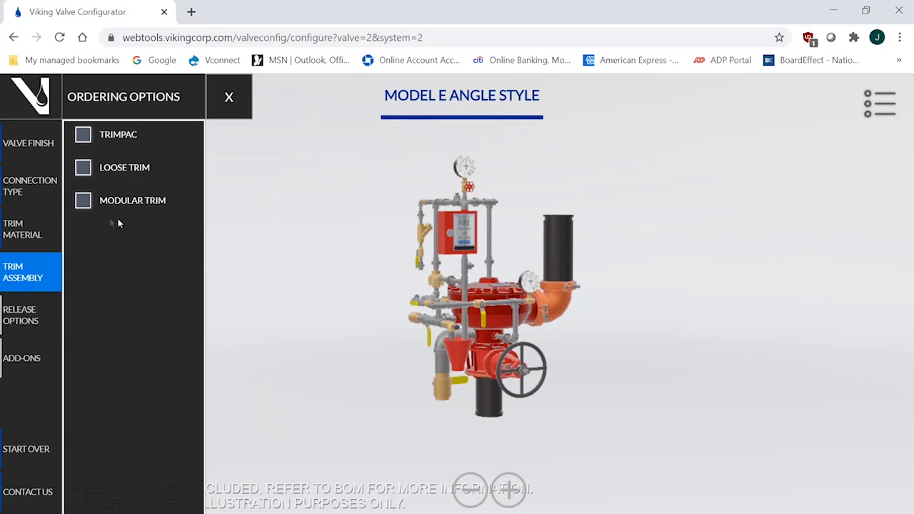
left_click(83, 201)
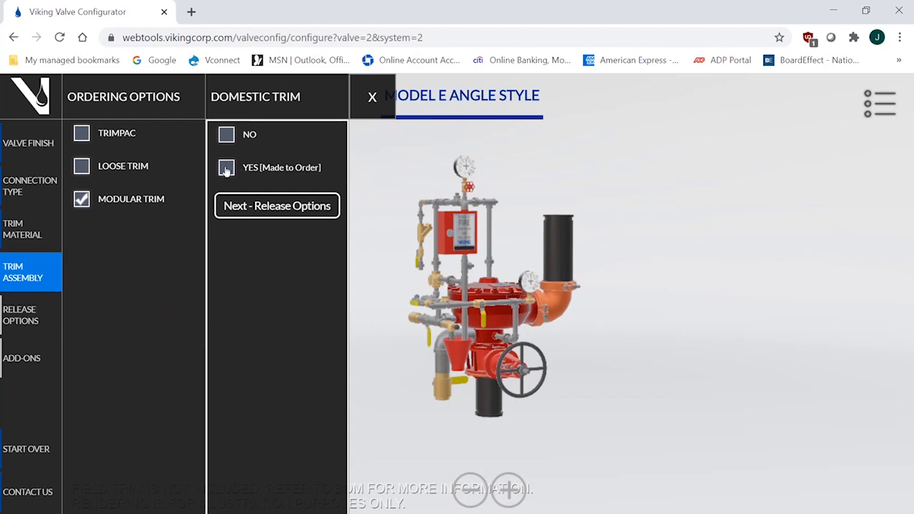
left_click(226, 135)
left_click(274, 207)
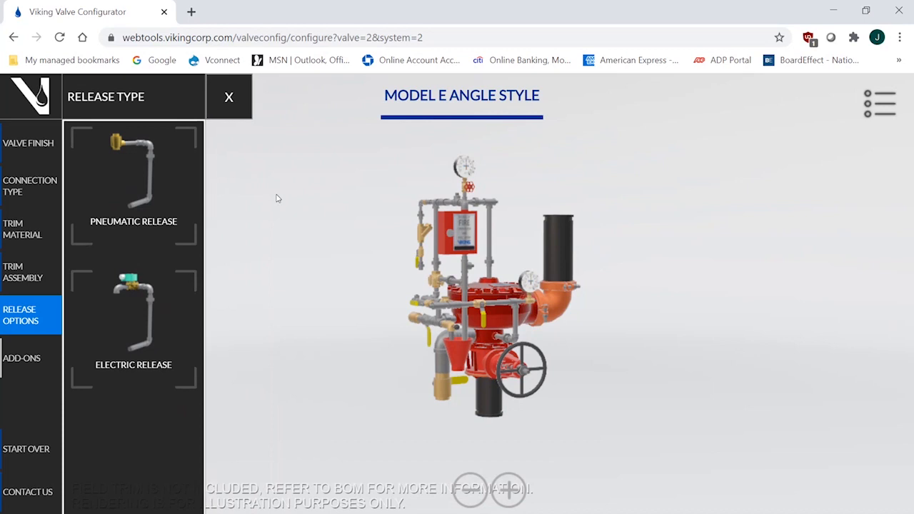
- Compare the Pneumatic Release and the Electric Release on the valve assembly
left_click(149, 185)
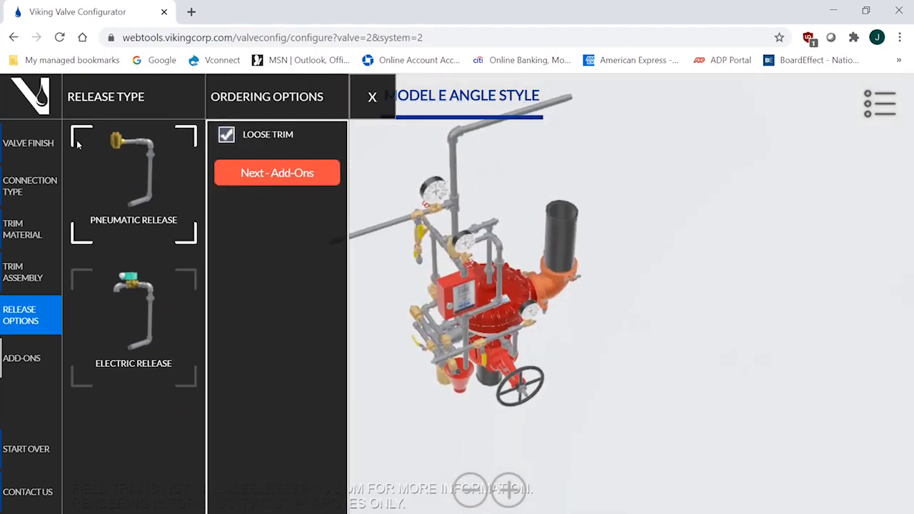
left_click(132, 316)
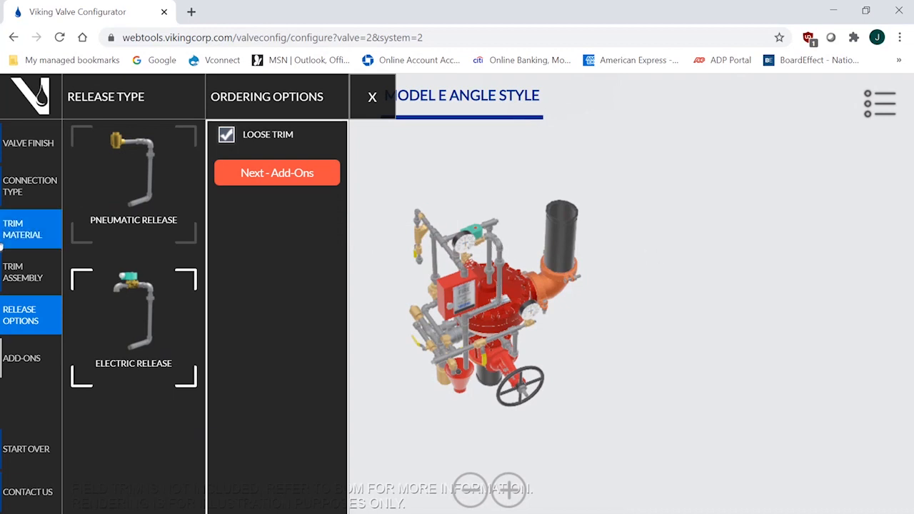
left_click(130, 194)
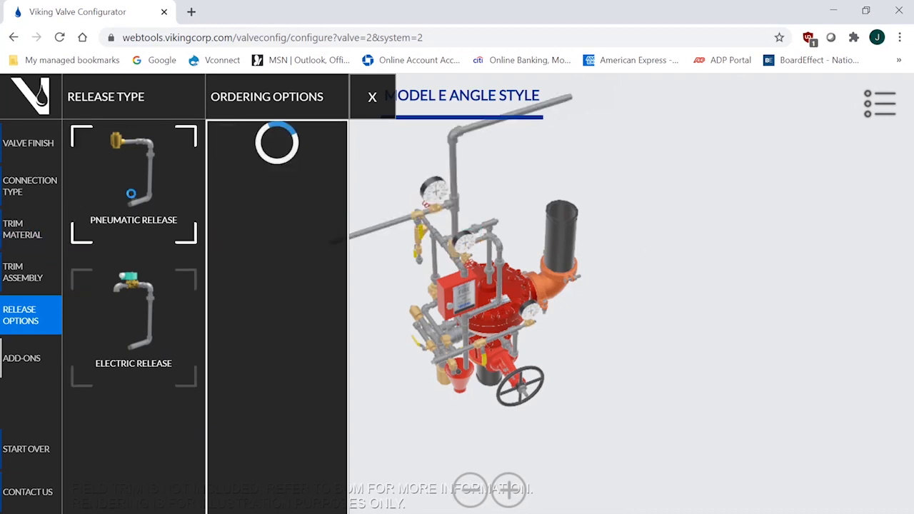
- Select Electric Release with Loose Trim as the release option and proceed to the add-ons
left_click(129, 326)
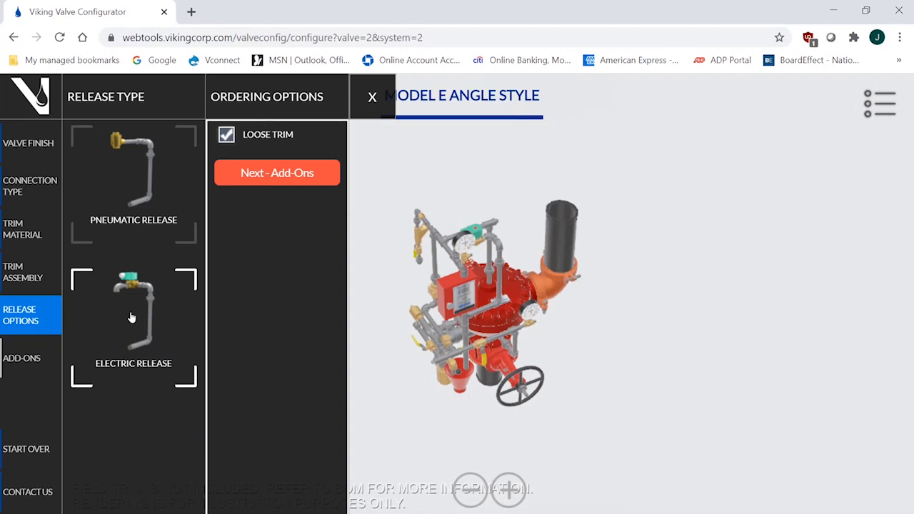
left_click(297, 172)
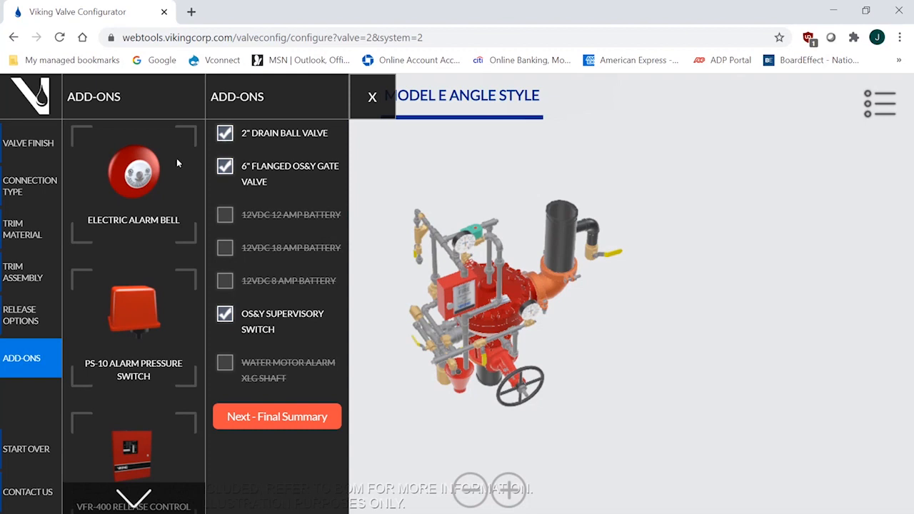
- Add the Electric Alarm Bell, PS-10 Alarm Pressure Switch and VFR-400 Release Control Panel to the valve assembly
left_click(146, 196)
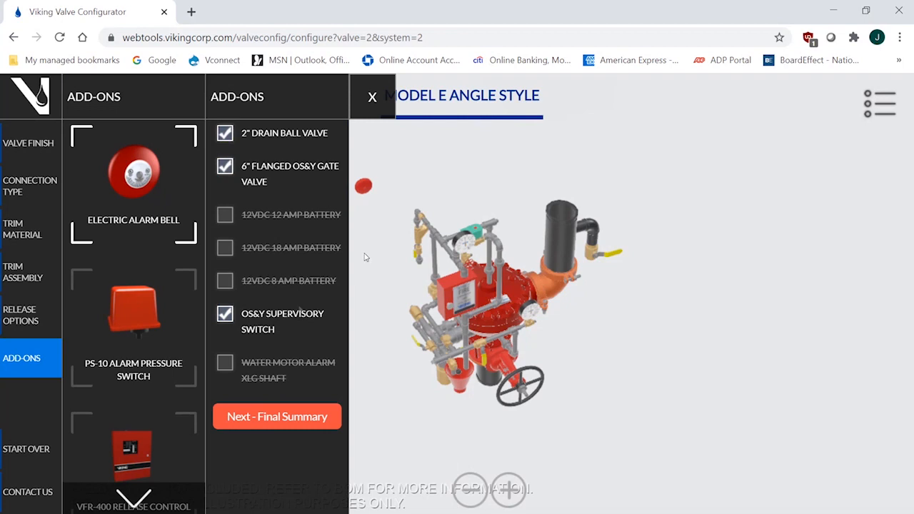
left_click(146, 316)
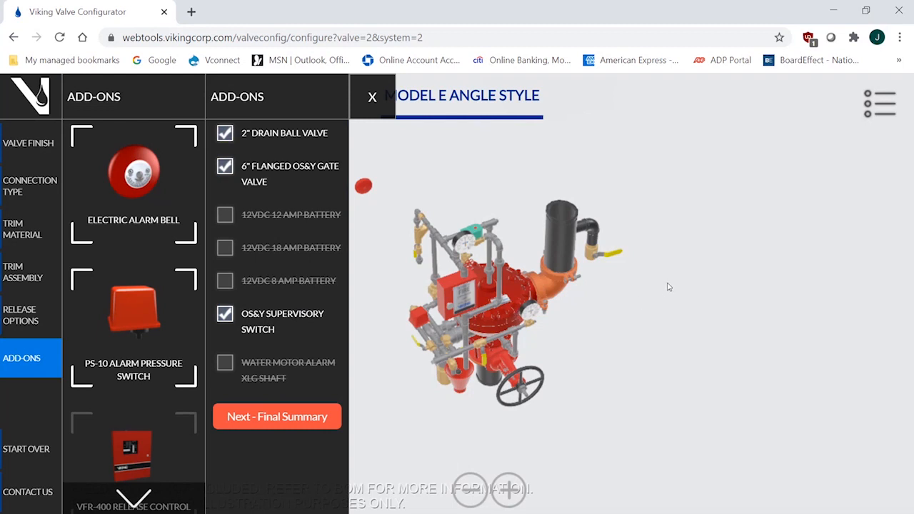
left_click(143, 498)
scroll(143, 498, "down", 2)
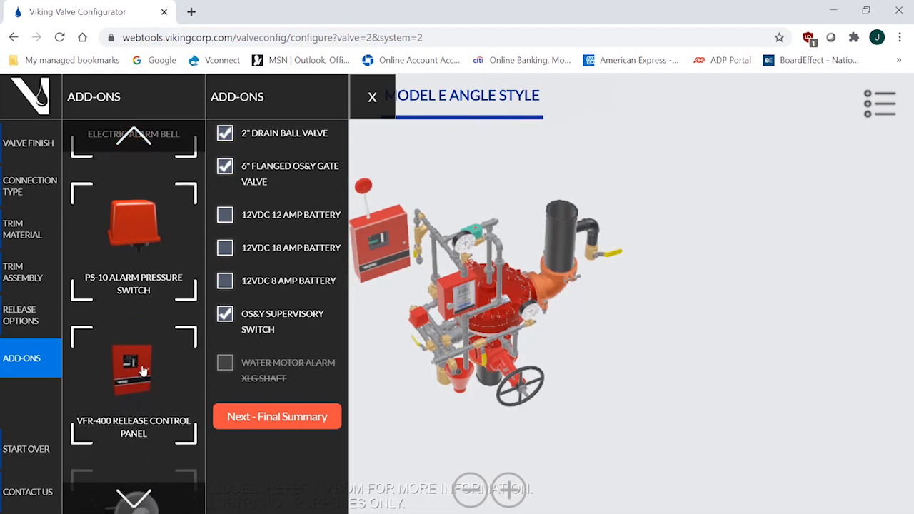
left_click(138, 373)
left_click(138, 372)
- Try the Water Motor Alarm on the valve assembly, and switch back to the Electric Alarm Bell
left_click(134, 503)
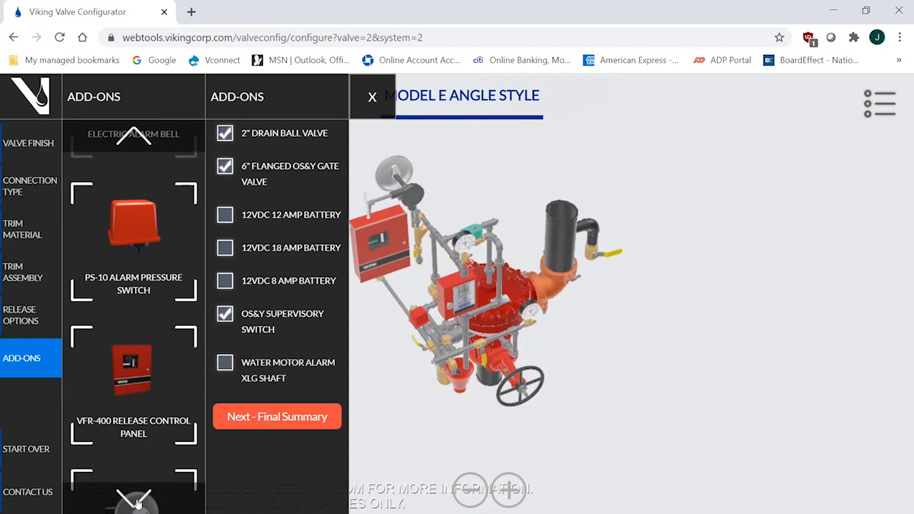
left_click(137, 503)
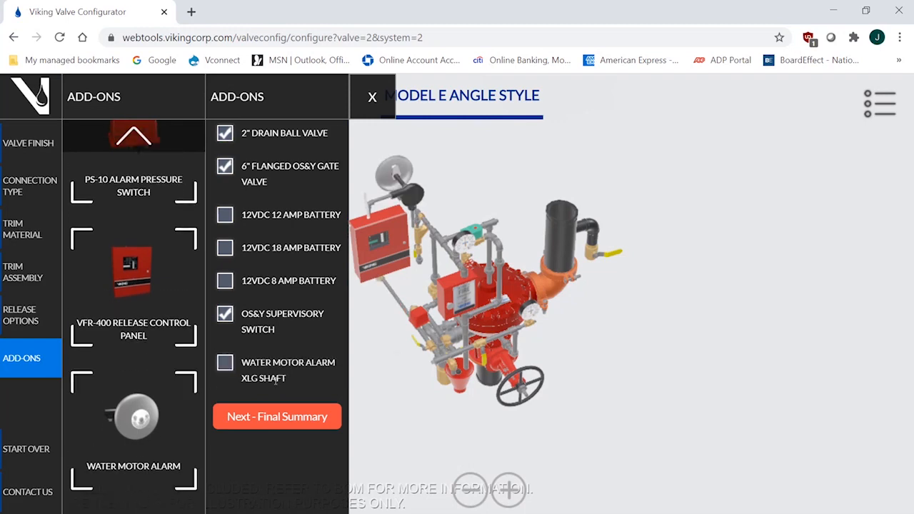
left_click_drag(457, 337, 427, 308)
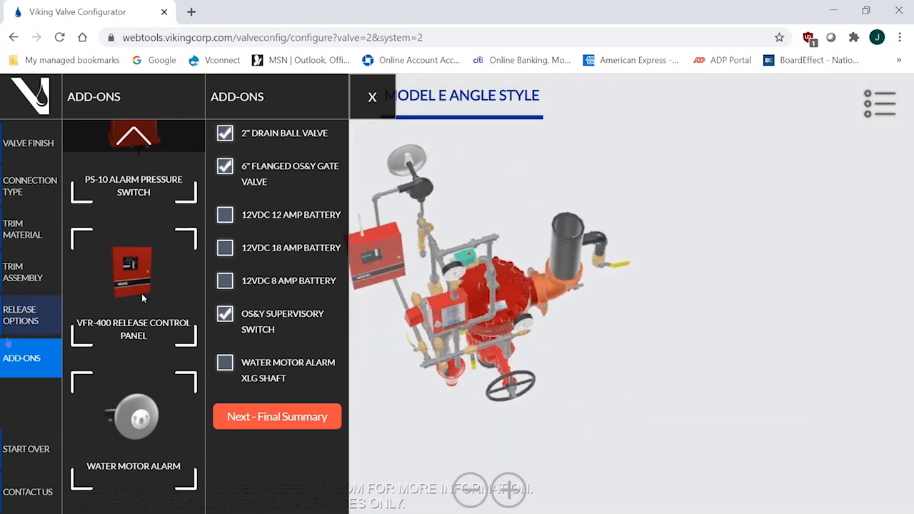
left_click(138, 140)
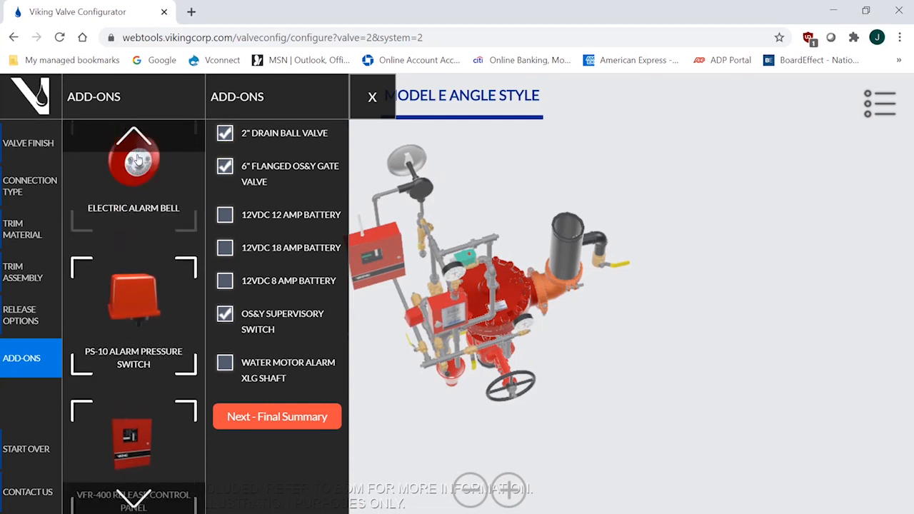
left_click(138, 160)
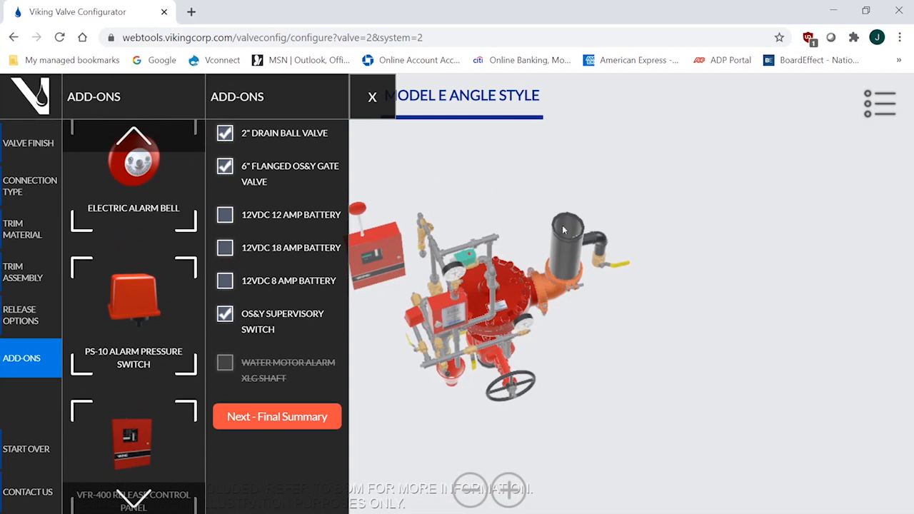
- Open the final summary and review the contact information, configuration summary, part summary and add-ons
left_click(279, 417)
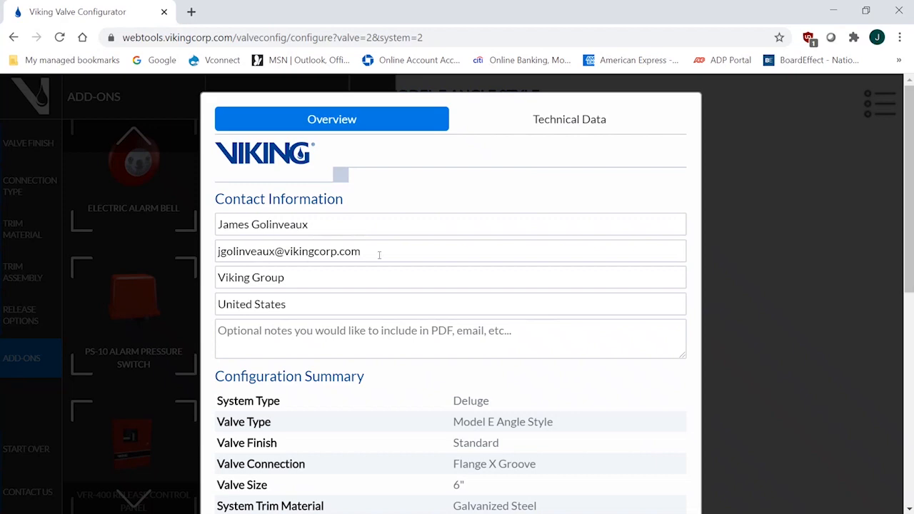
scroll(478, 281, "down", 5)
scroll(475, 282, "up", 2)
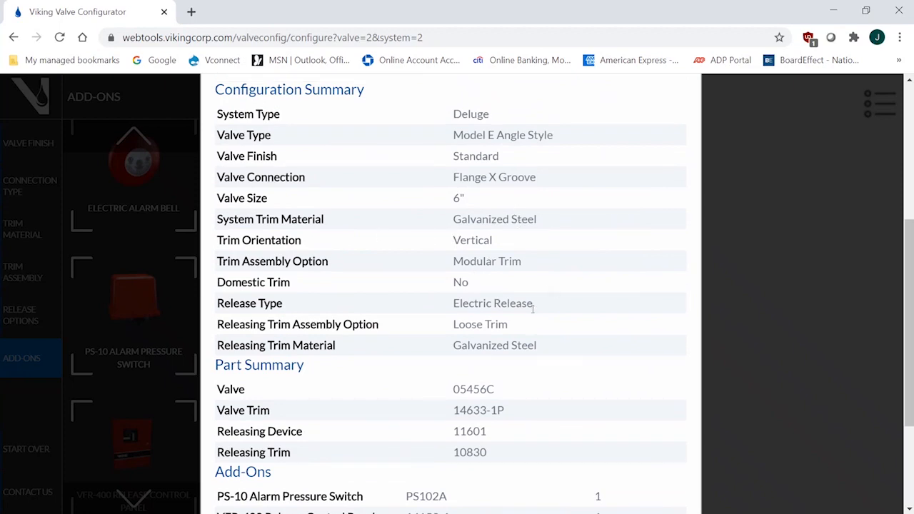
scroll(535, 315, "down", 2)
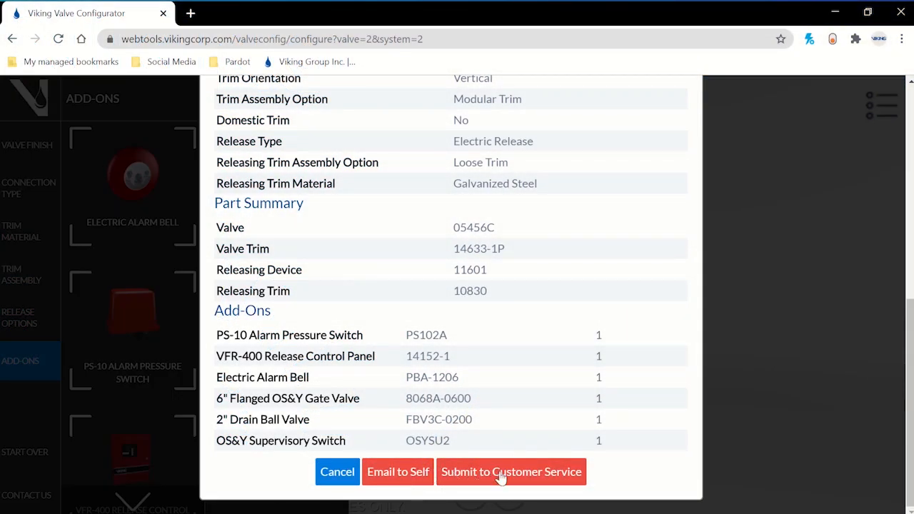
- Download the technical data sheets and specifications for the configured valve as a merged ZIP
scroll(517, 478, "up", 6)
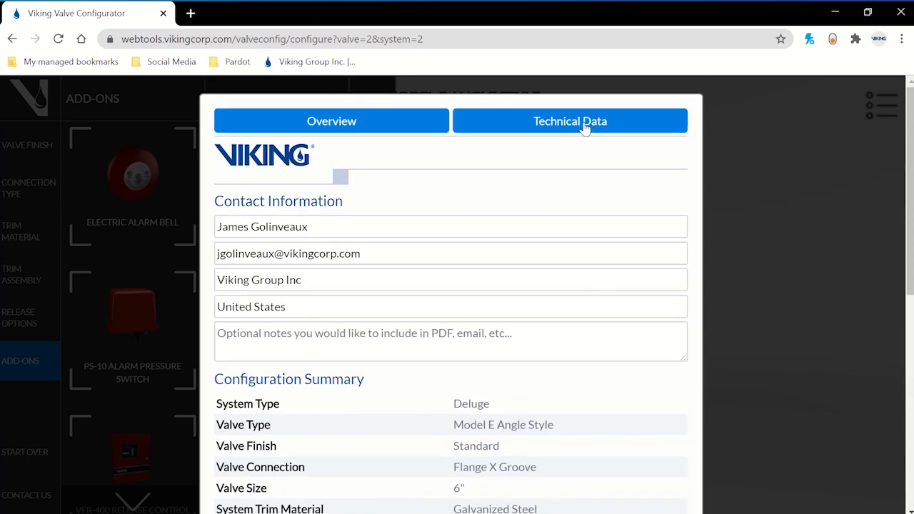
left_click(585, 122)
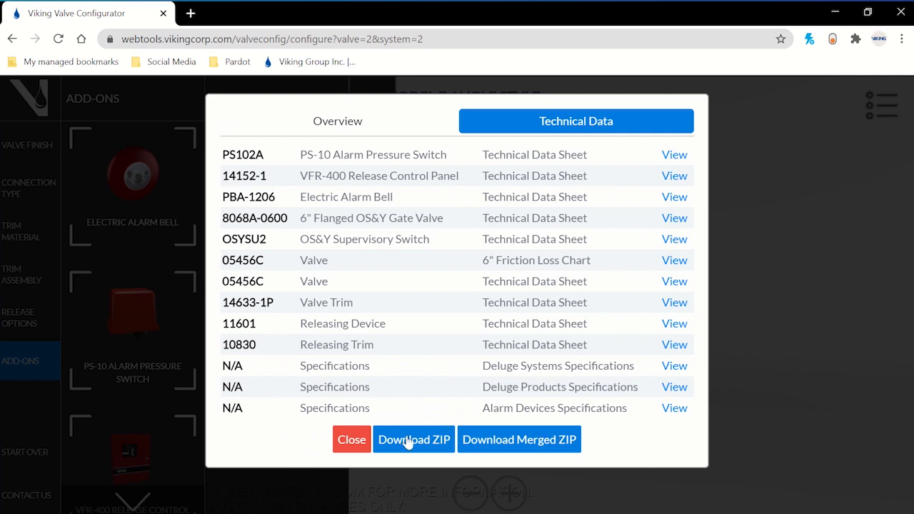
left_click(509, 440)
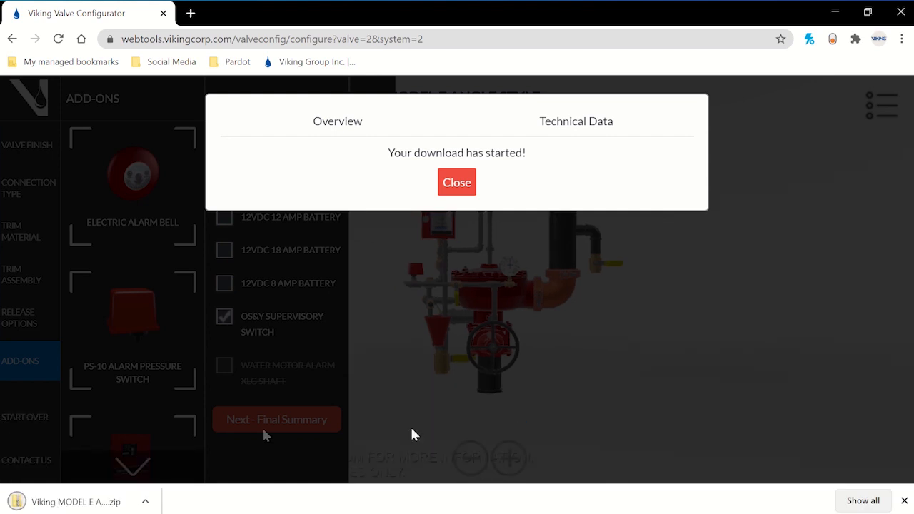
- Open the downloaded ZIP archive and display the first page of Viking Valve Summary.pdf
left_click(91, 503)
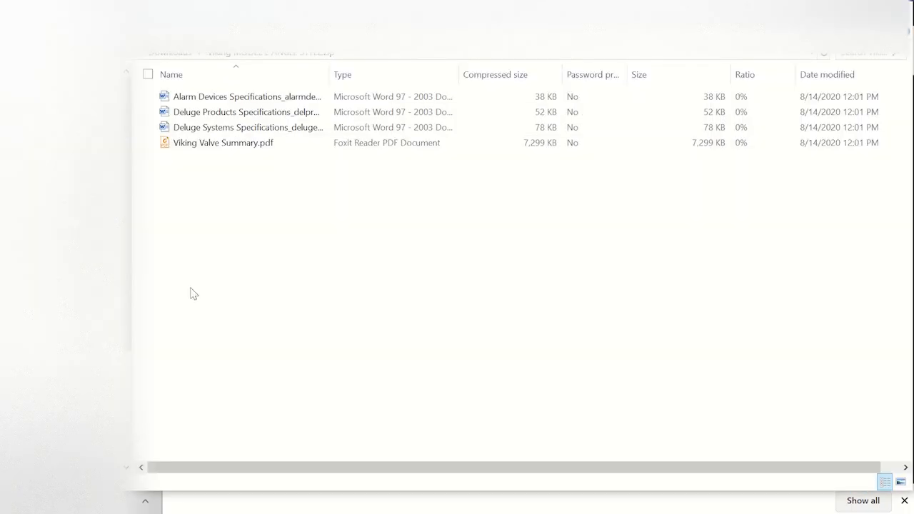
double_click(266, 148)
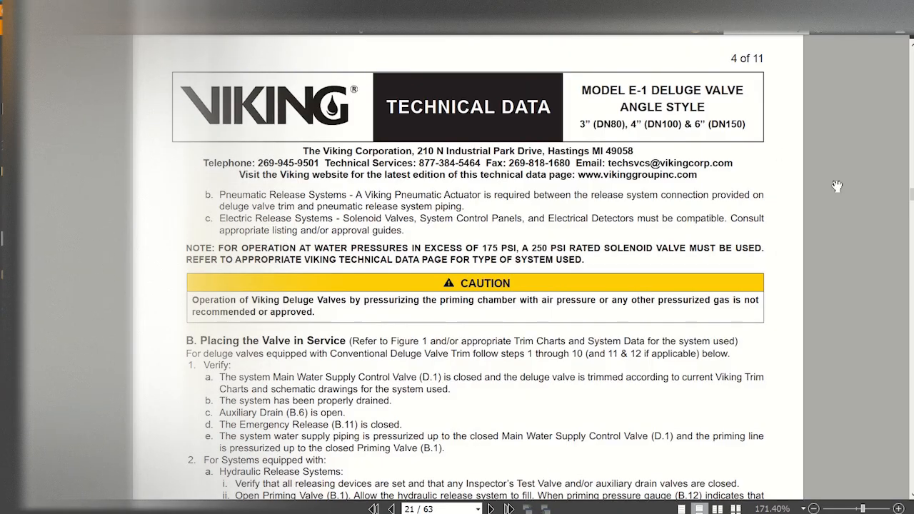
left_click_drag(911, 193, 899, 39)
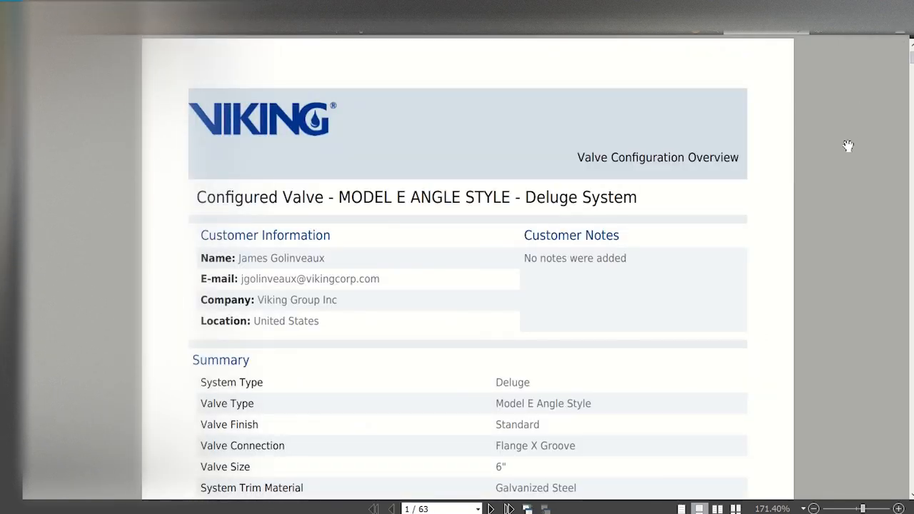
- Examine the valve summary PDF's customer information, configuration summary, part numbers, add-ons and valve rendering
scroll(847, 146, "down", 3)
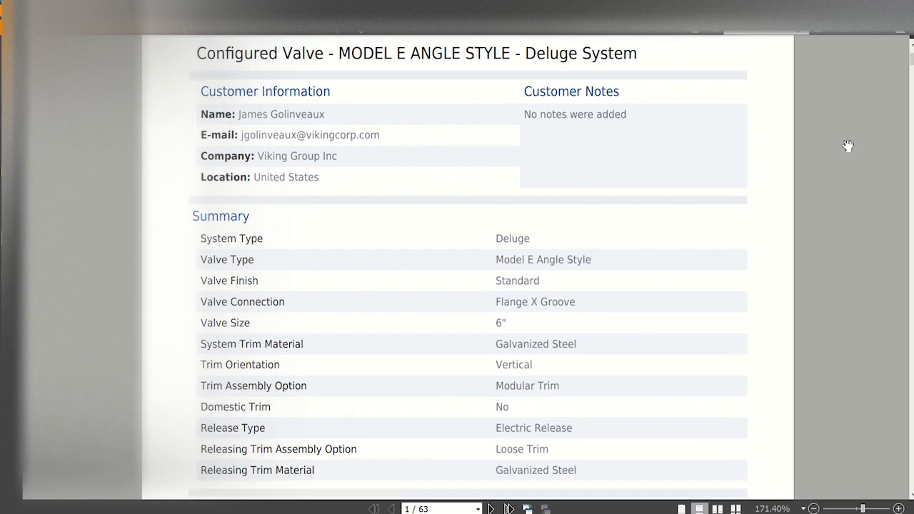
scroll(847, 145, "down", 3)
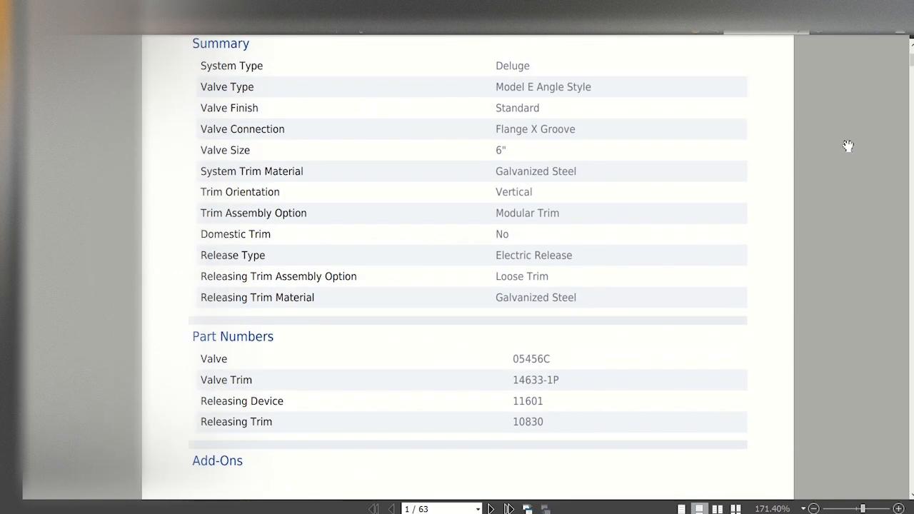
scroll(848, 145, "down", 5)
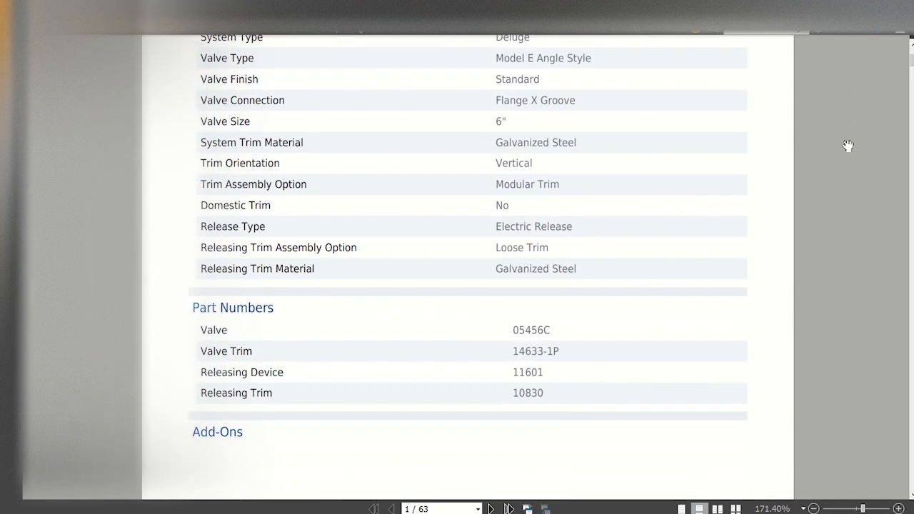
scroll(847, 146, "down", 1)
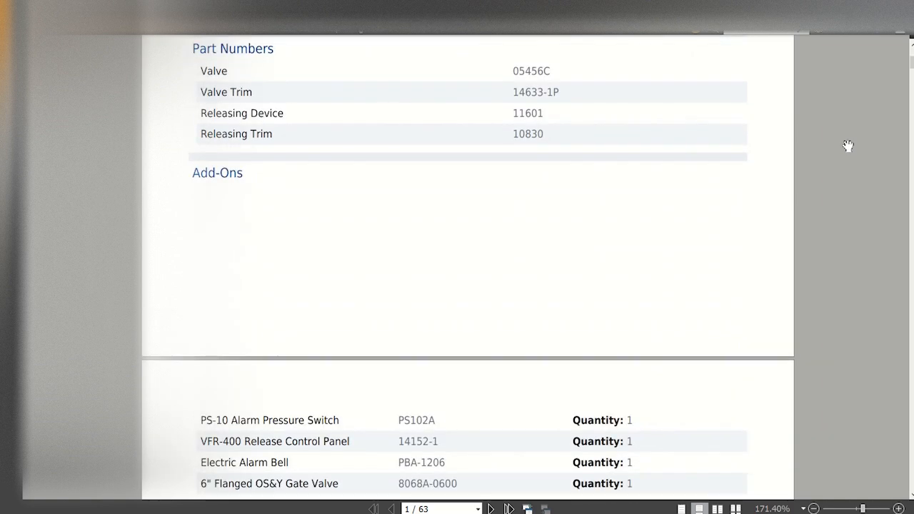
scroll(847, 146, "down", 4)
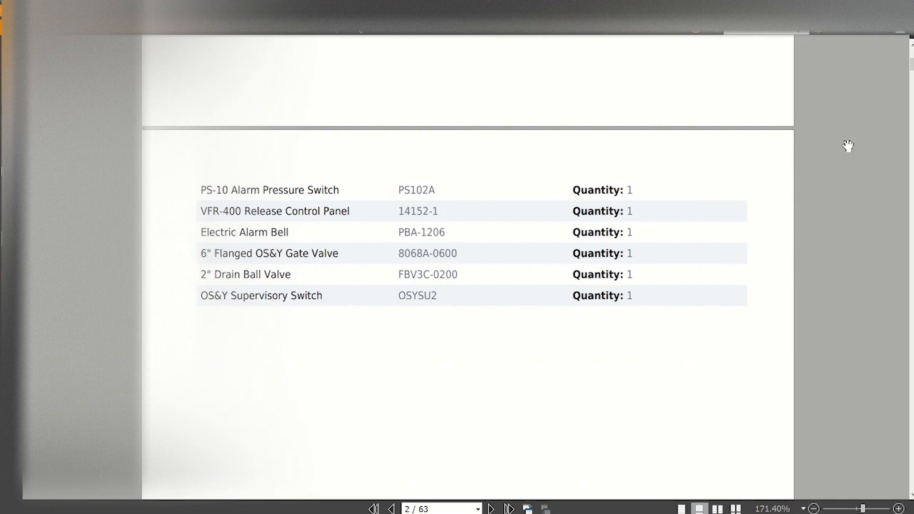
scroll(847, 145, "down", 5)
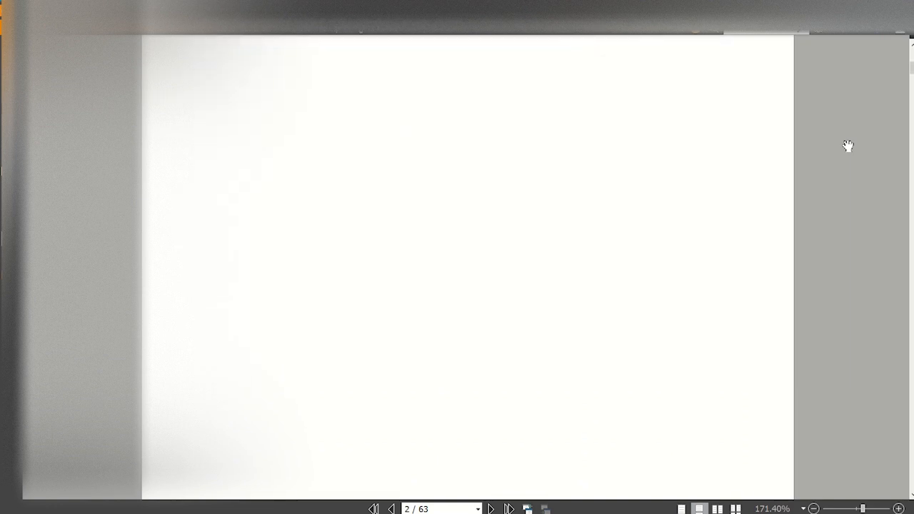
scroll(847, 146, "down", 6)
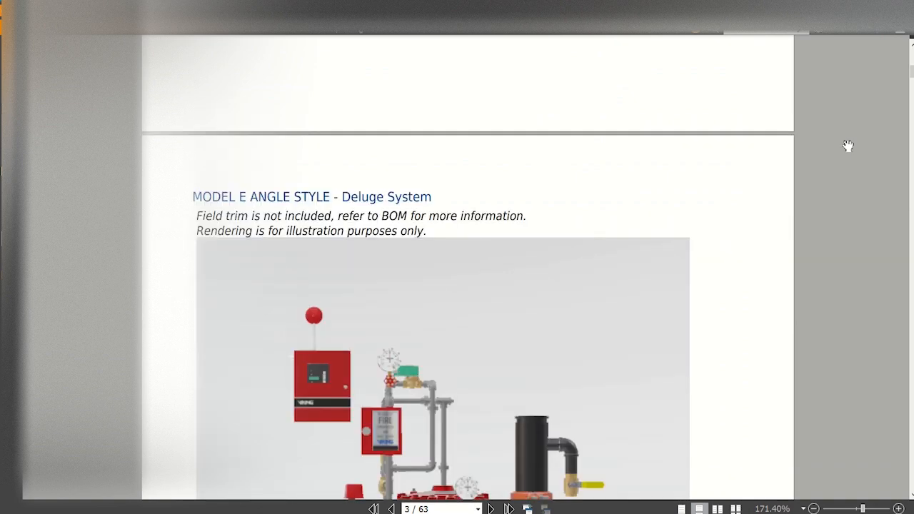
scroll(847, 146, "down", 3)
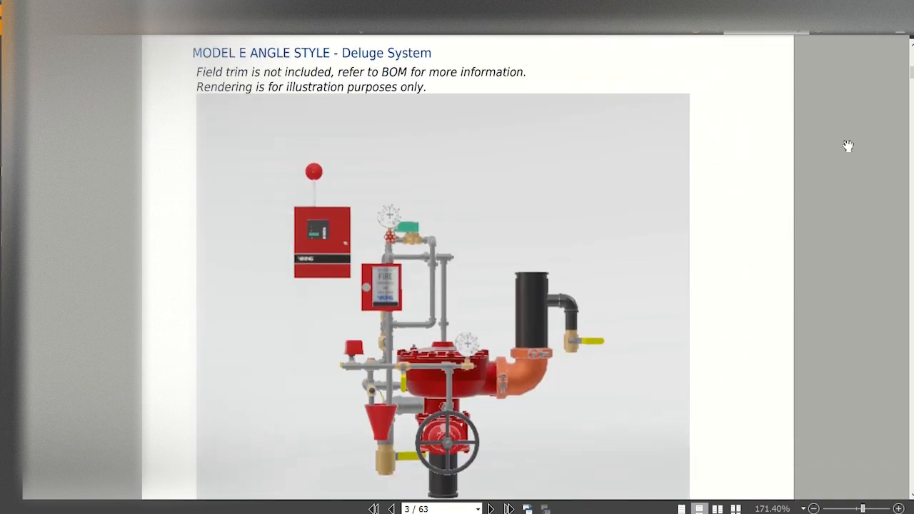
scroll(847, 146, "down", 3)
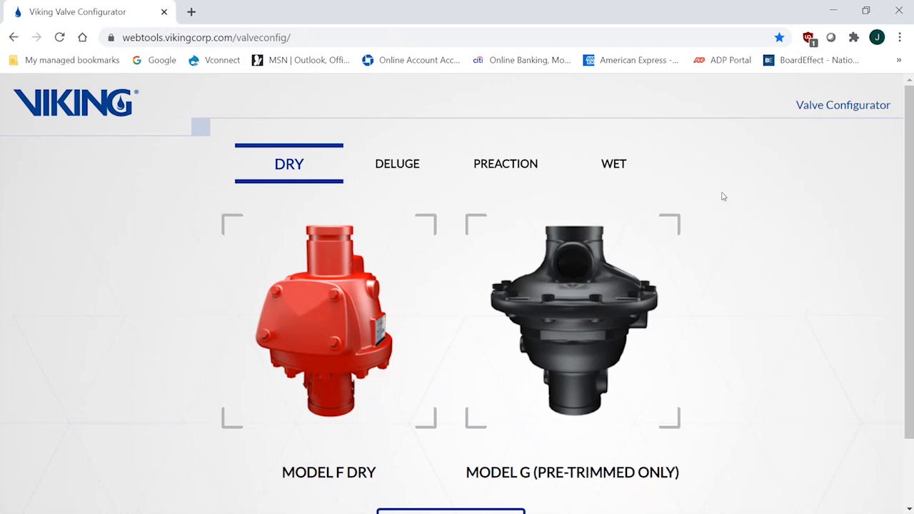
- Start configuring a Preaction Model F Straight Through valve and give it the Standard finish
left_click(503, 166)
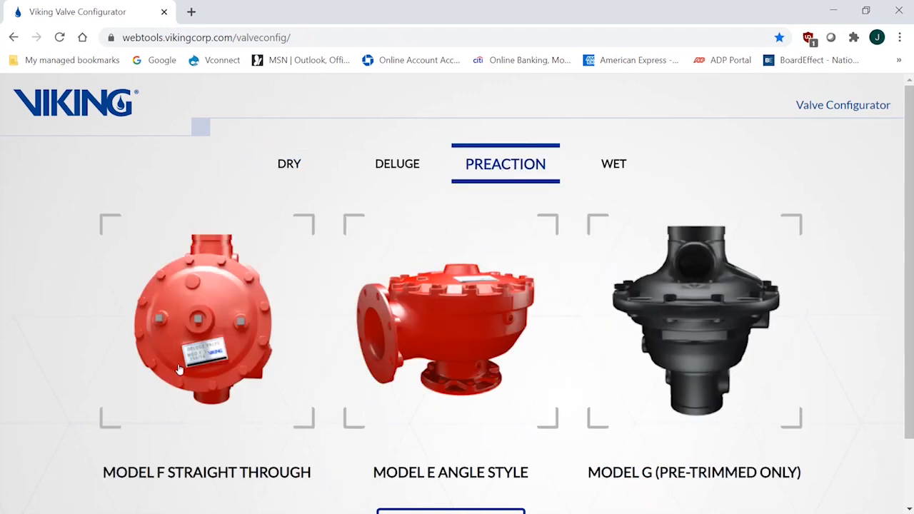
left_click(203, 326)
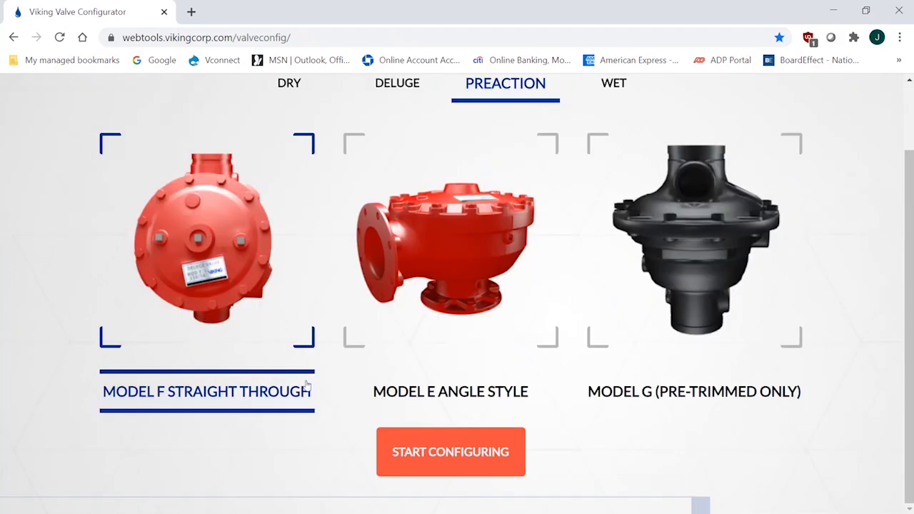
left_click(439, 454)
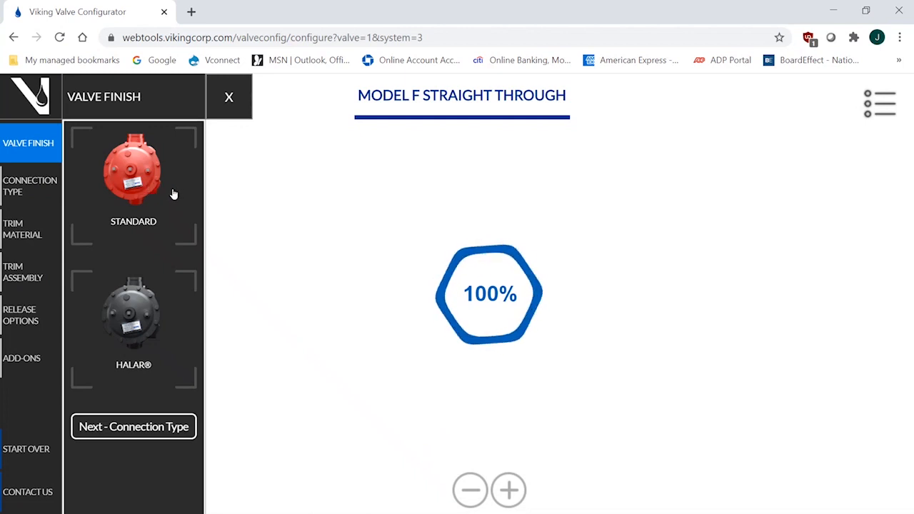
left_click(168, 235)
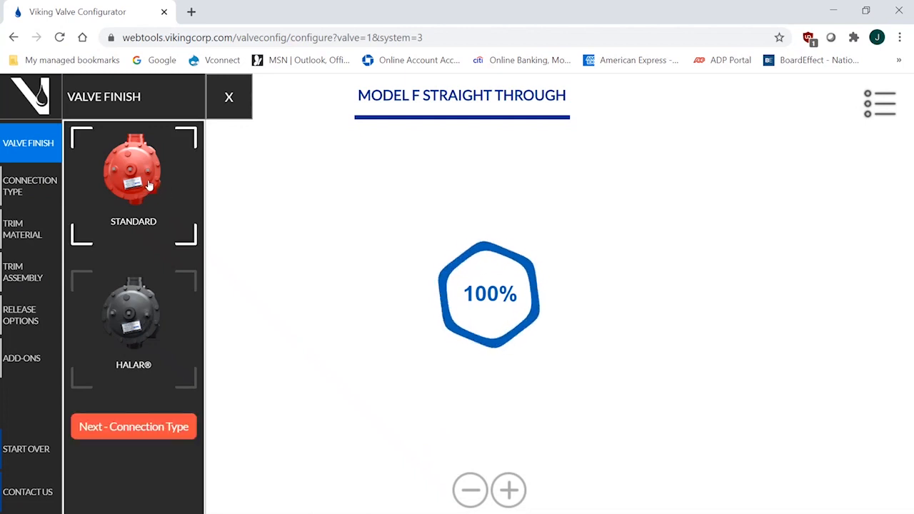
left_click(139, 428)
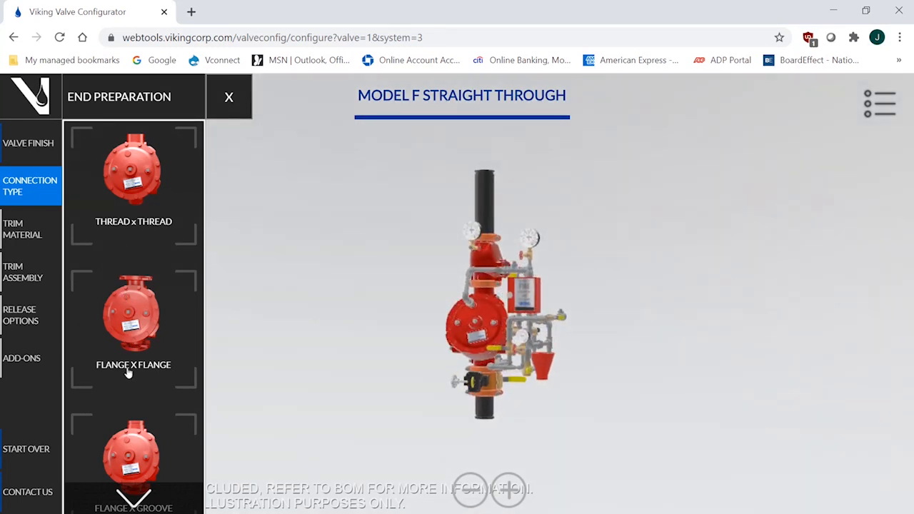
- Set the connection type to Groove x Groove, try the 4" and 2" sizes, and settle on 2-1/2"
left_click(135, 491)
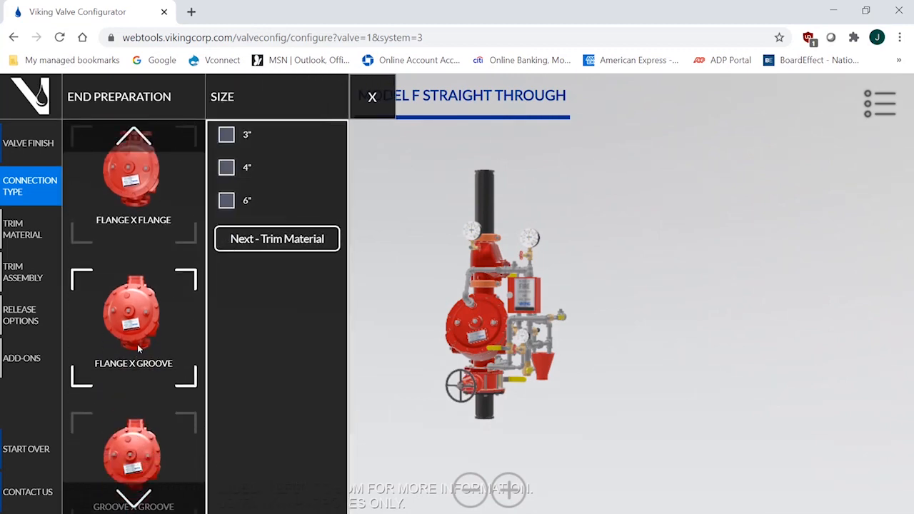
left_click(134, 437)
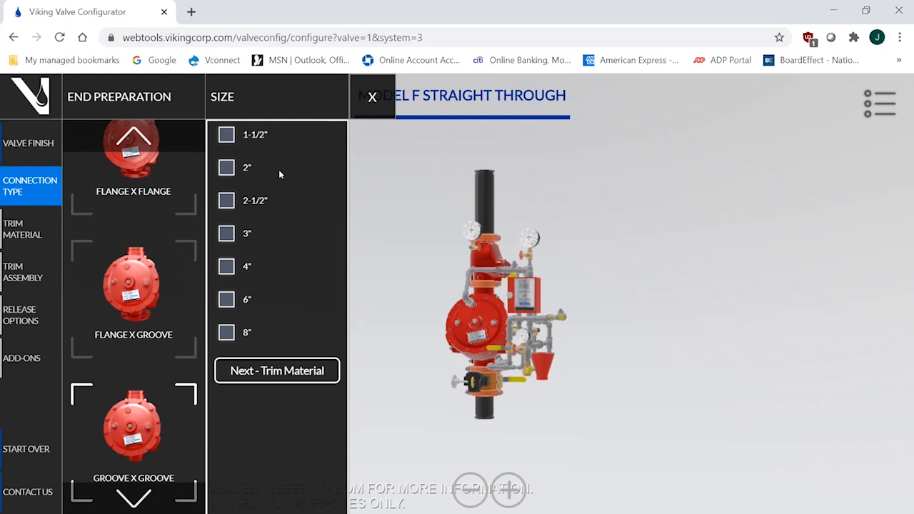
left_click(227, 266)
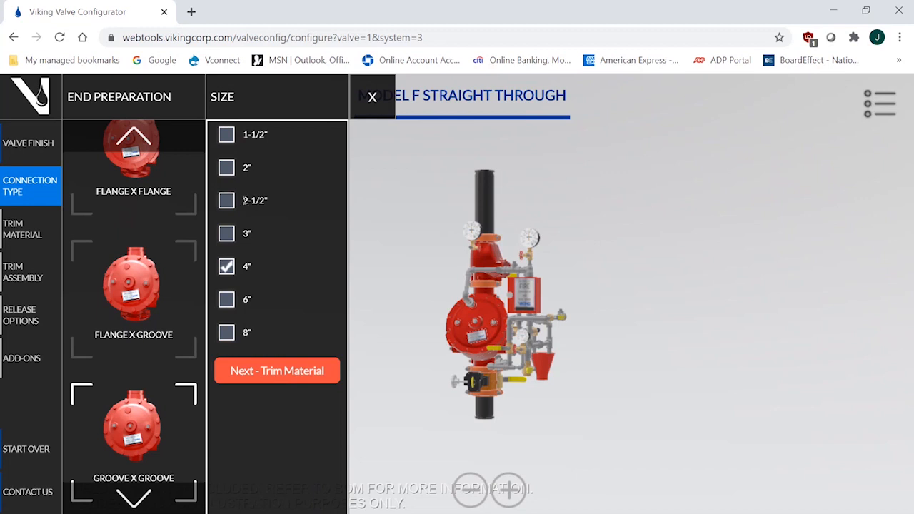
left_click(227, 204)
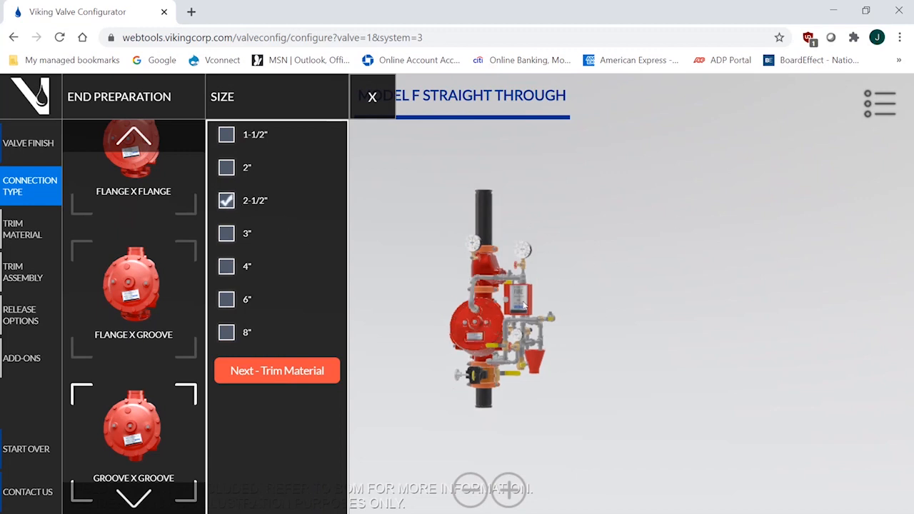
left_click(226, 167)
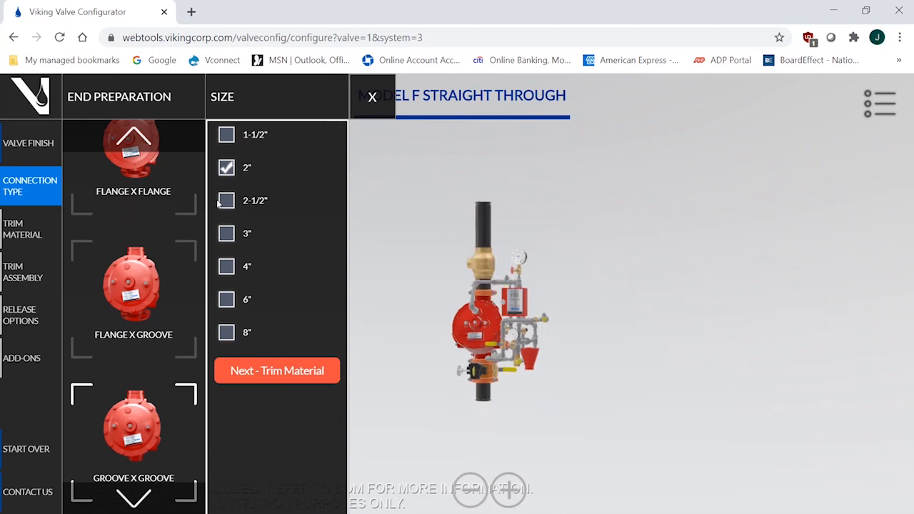
left_click(227, 203)
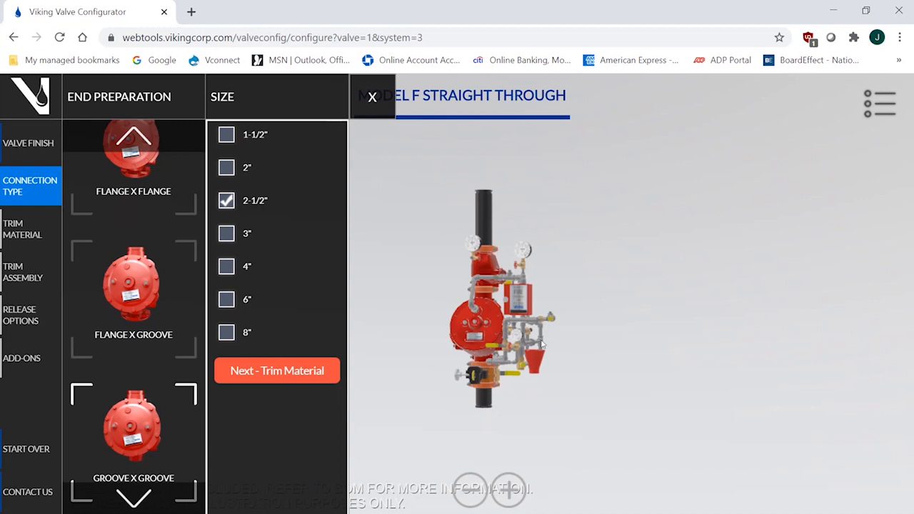
left_click(285, 371)
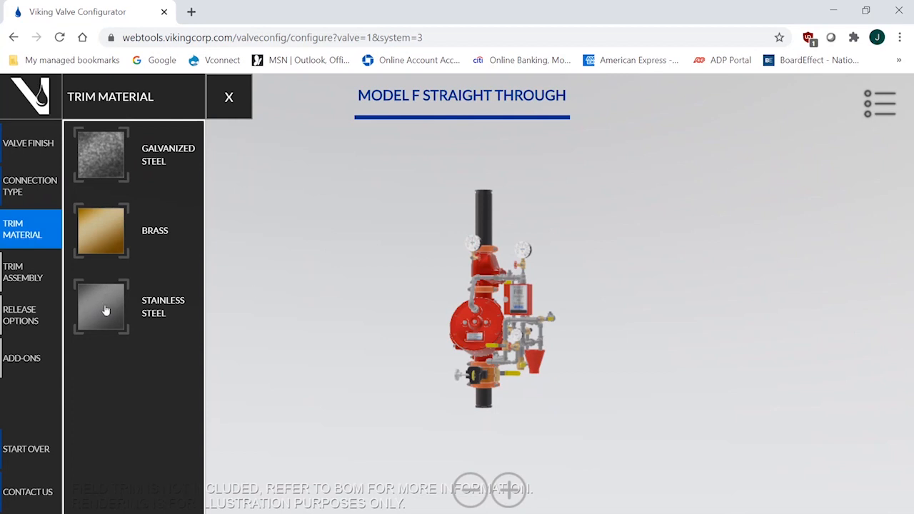
- Set the trim material to Brass, try the Horizontal orientation, and settle on Vertical
left_click(112, 241)
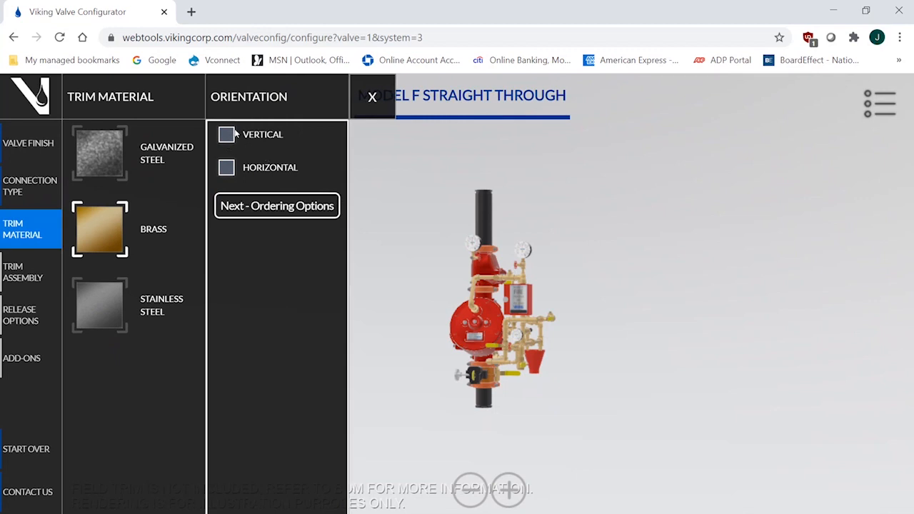
left_click(225, 168)
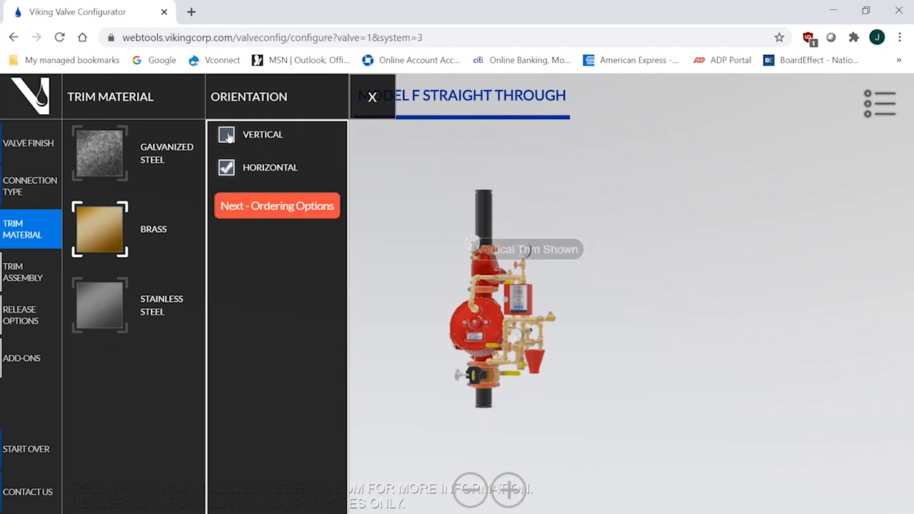
left_click(226, 136)
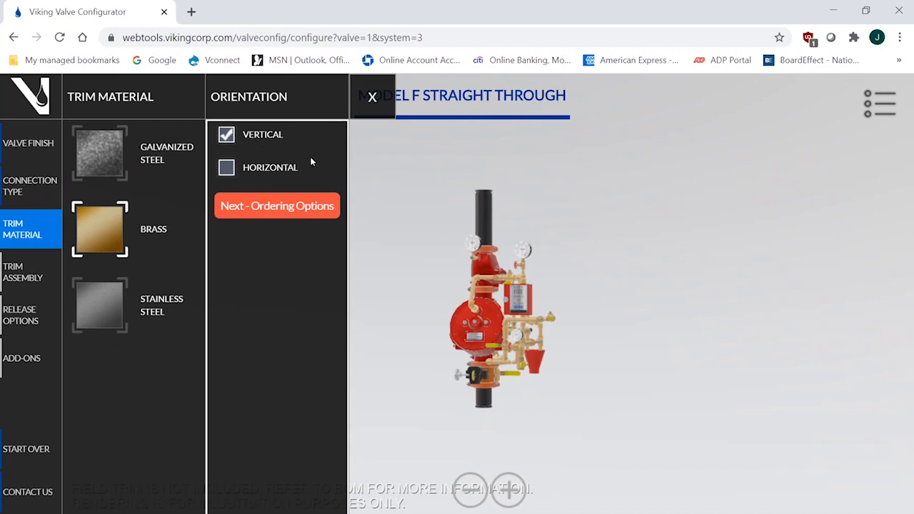
left_click(266, 206)
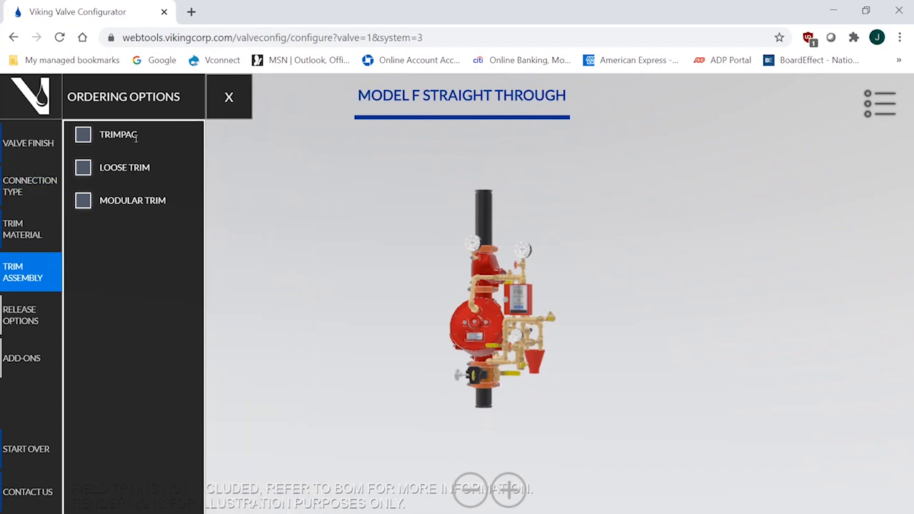
- Choose Loose Trim as the trim ordering option with domestic trim set to No
left_click(83, 168)
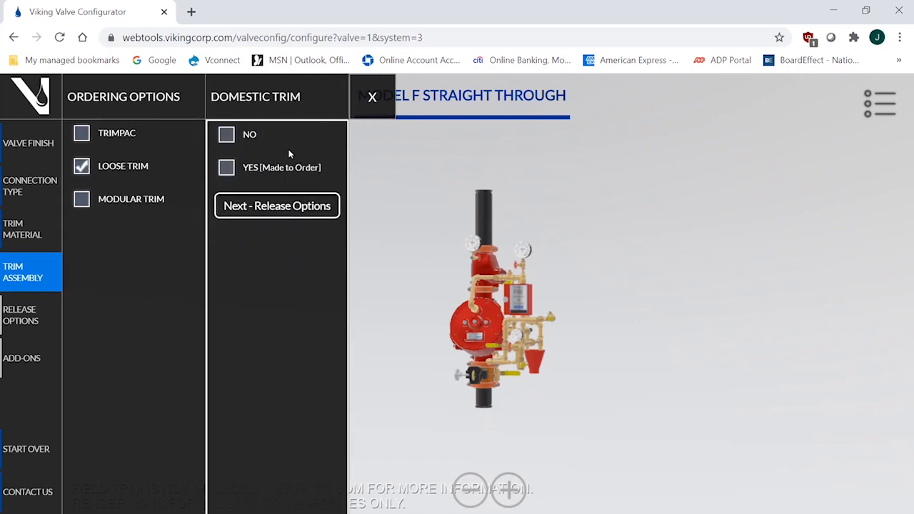
left_click(225, 136)
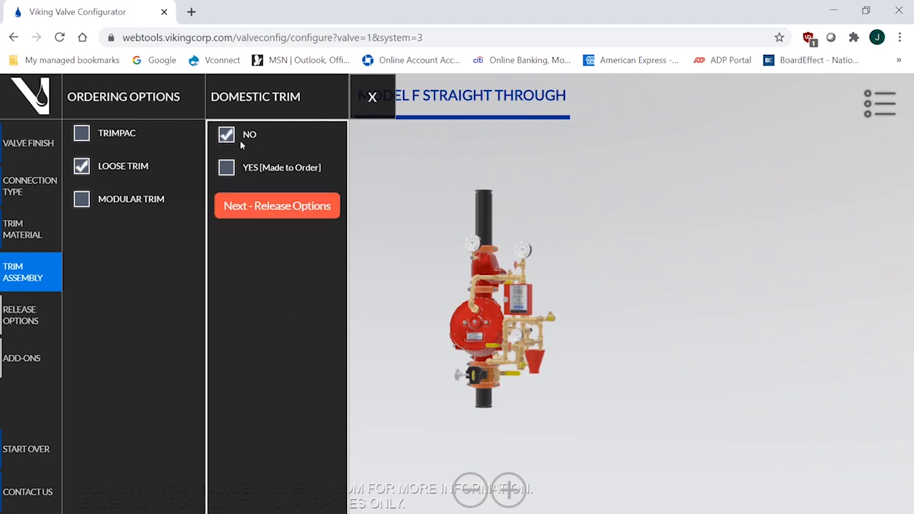
left_click(261, 208)
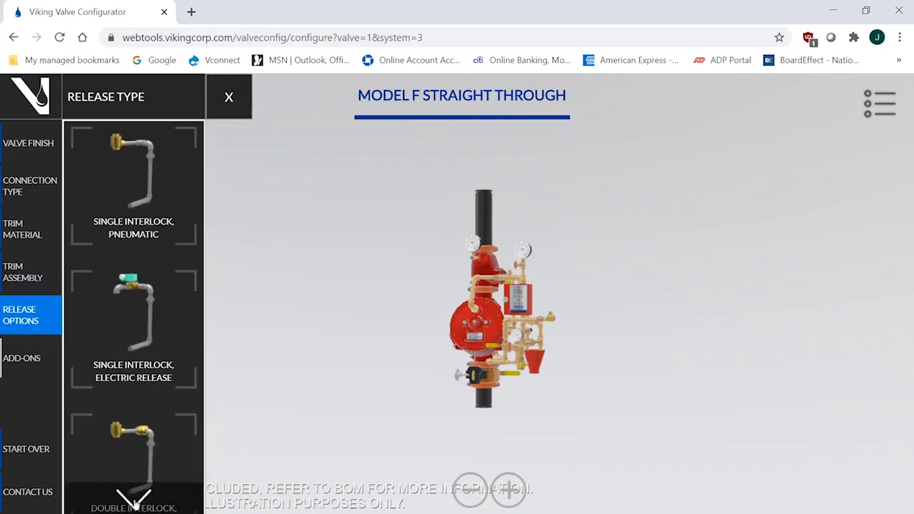
- Try the Double Interlock, Pneumatic/Pneumatic release type, and switch to Double Interlock, Electric/Pneumatic with Loose Trim
left_click(134, 502)
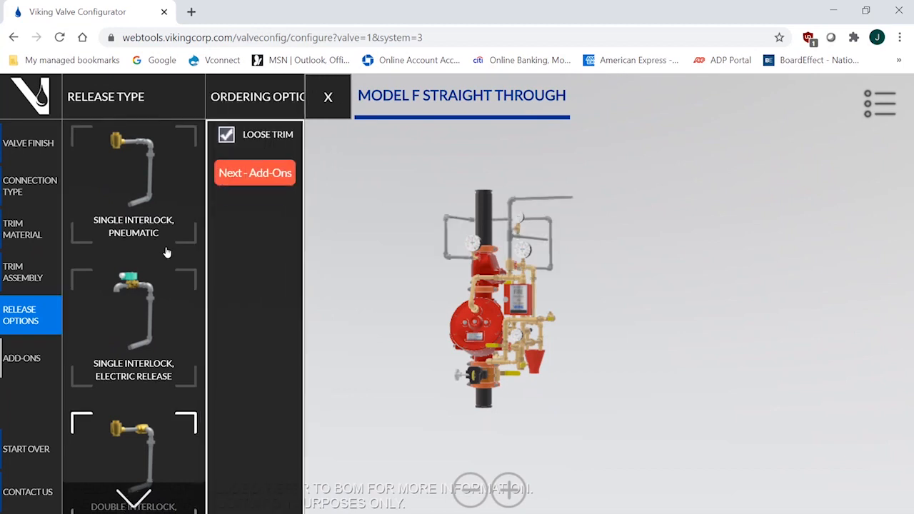
scroll(130, 264, "down", 2)
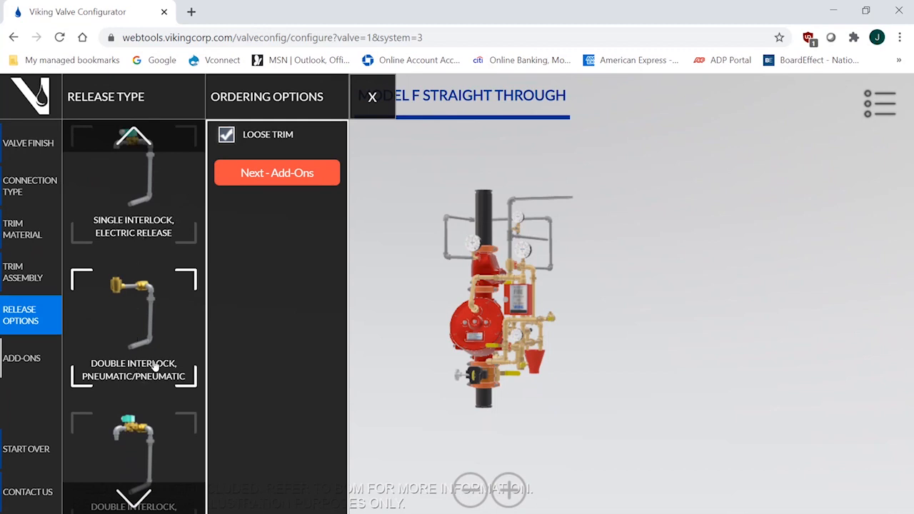
scroll(170, 341, "down", 1)
scroll(168, 340, "down", 2)
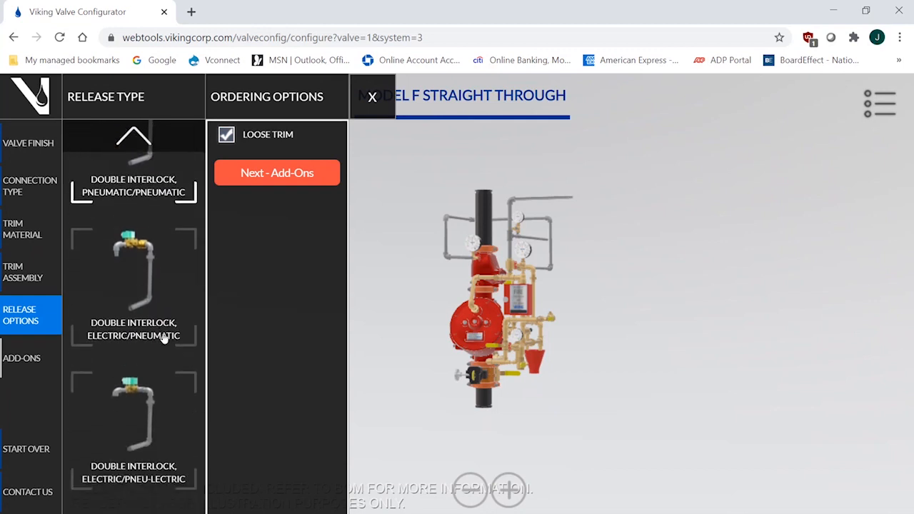
left_click(134, 265)
left_click_drag(635, 286, 680, 253)
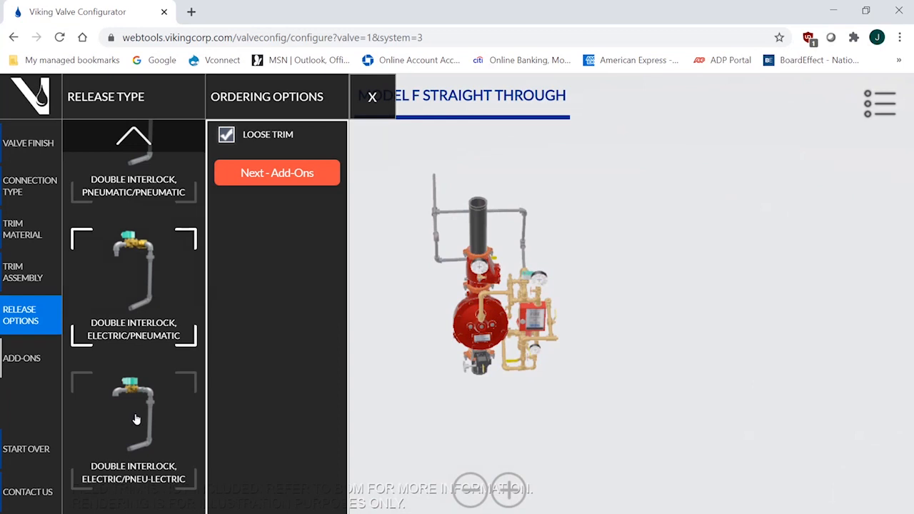
- Compare the Double Interlock, Pneumatic/Pneumatic release on the model, return to Double Interlock, Electric/Pneumatic, and proceed to the add-ons
left_click(132, 181)
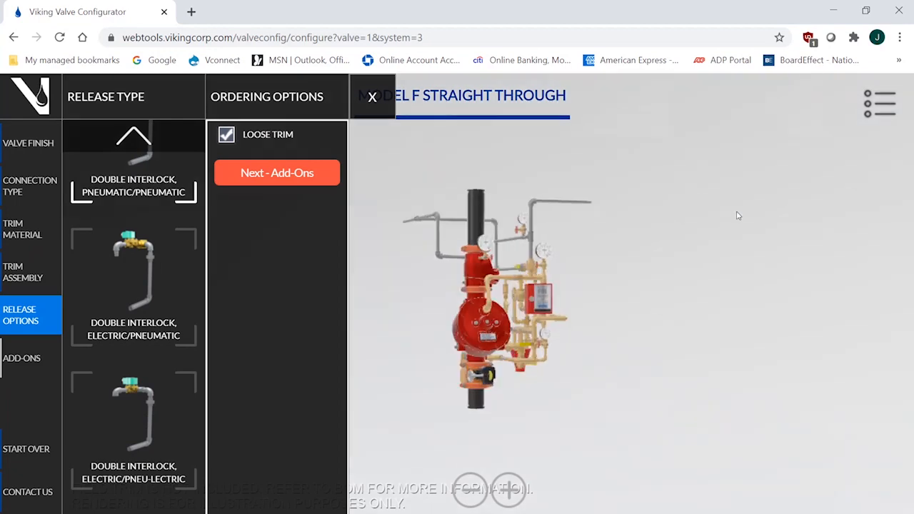
left_click_drag(738, 212, 567, 207)
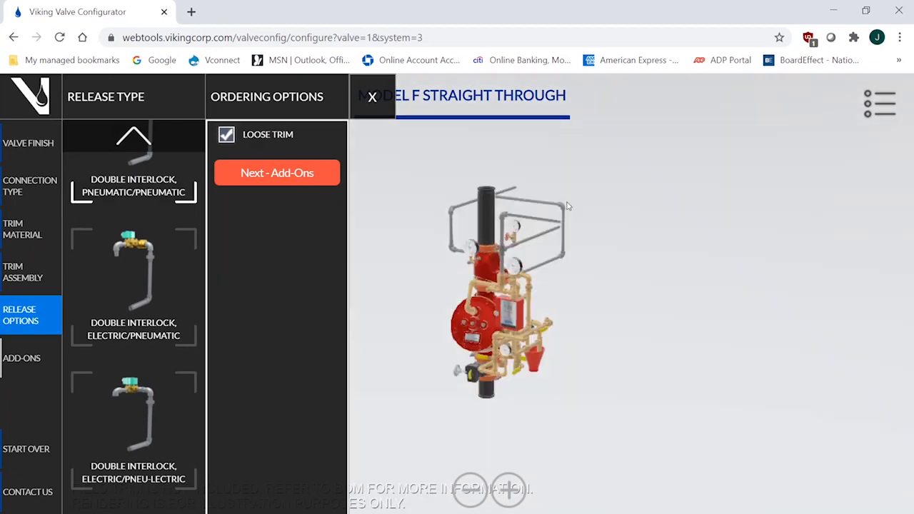
left_click(143, 295)
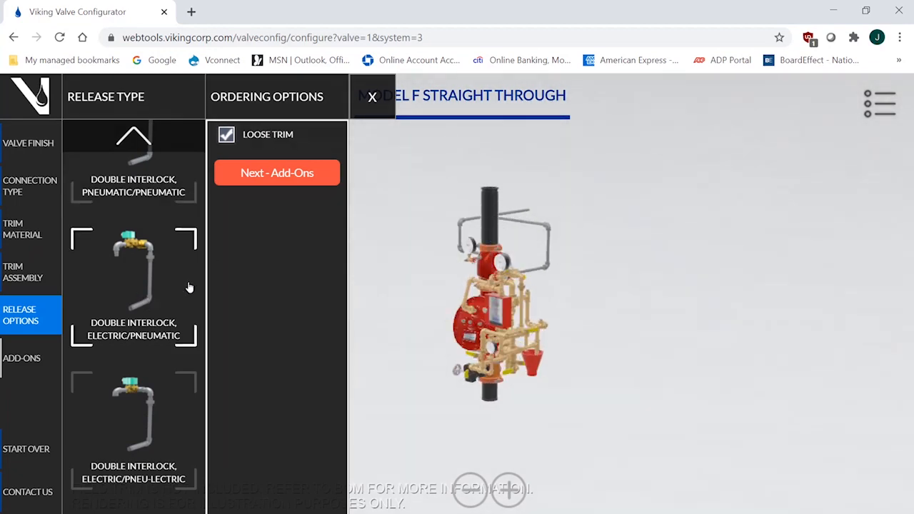
left_click(288, 175)
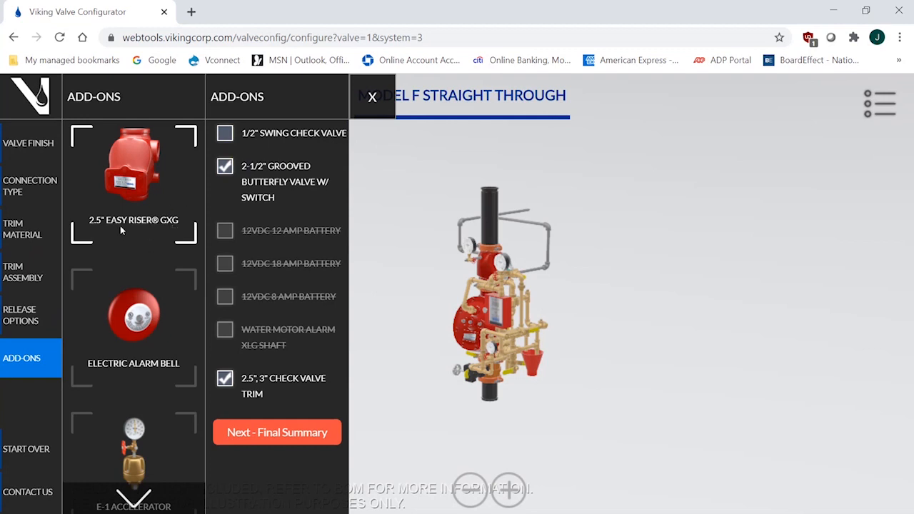
- Toggle the 2.5" Easy Riser GxG off and back on, and add the Electric Alarm Bell
left_click(142, 175)
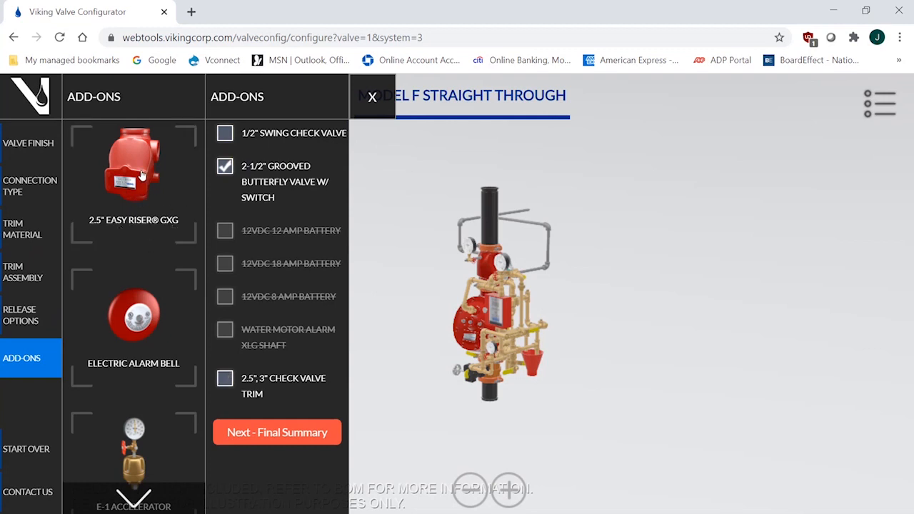
left_click(142, 175)
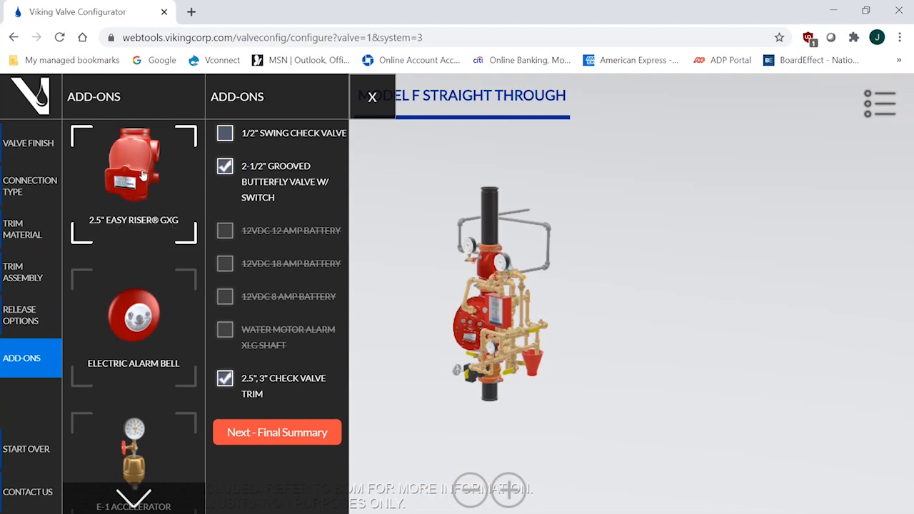
left_click(134, 330)
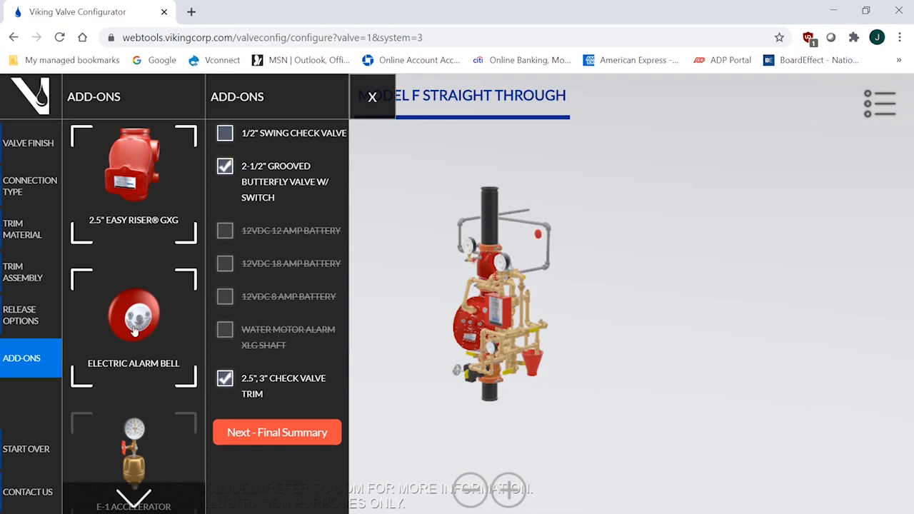
- Add the E-1 Accelerator to the valve and inspect it on the 3D model
left_click(130, 504)
left_click(130, 502)
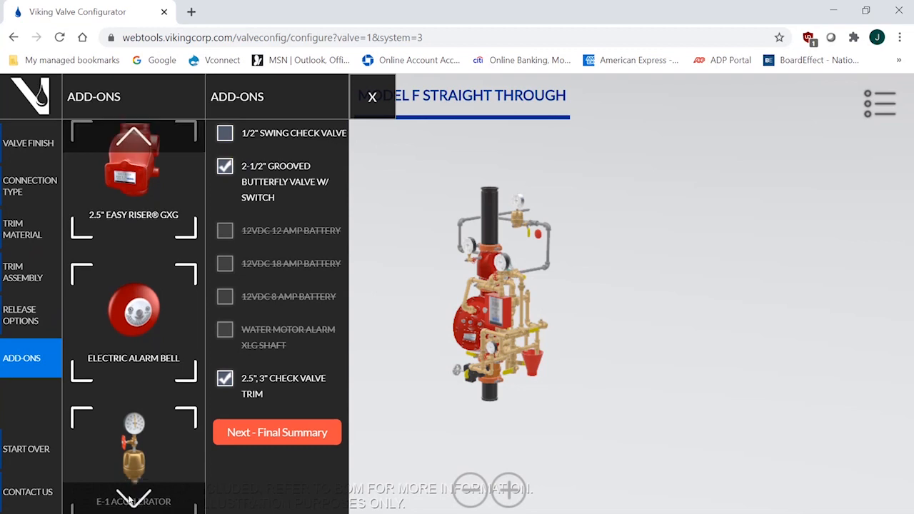
left_click(143, 354)
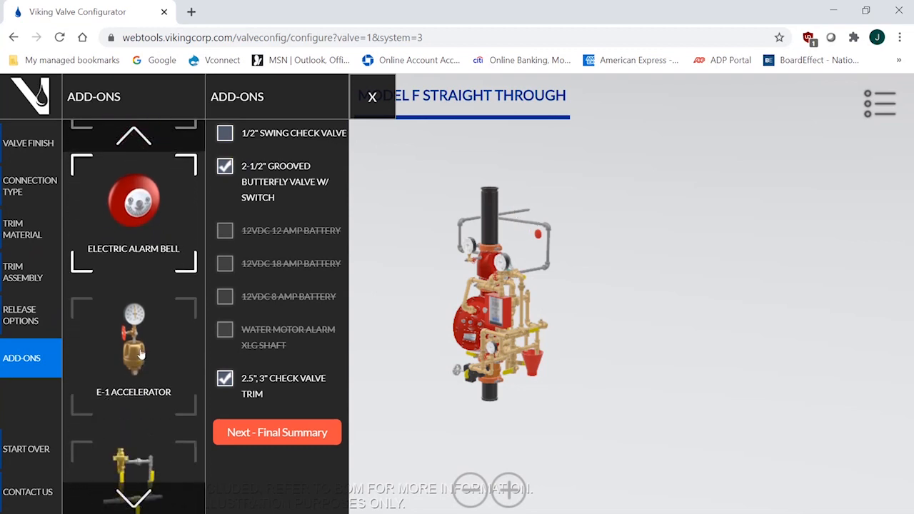
left_click(140, 354)
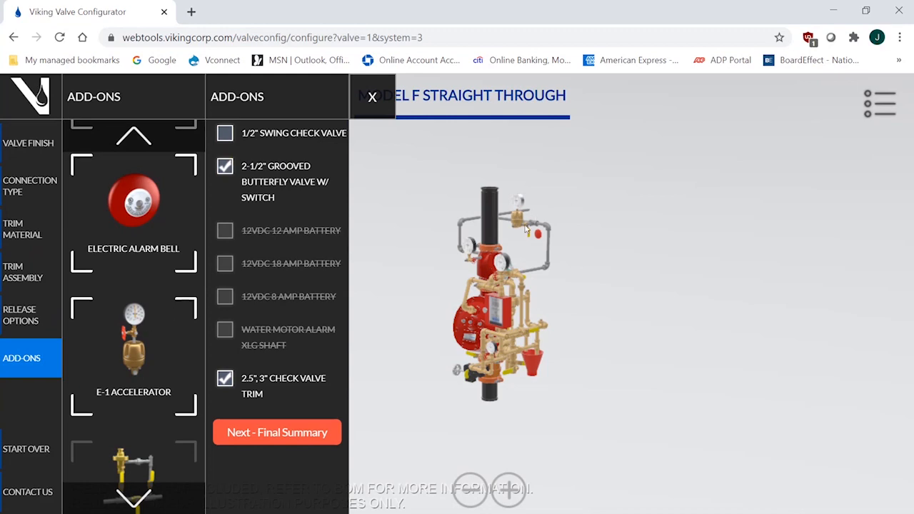
left_click_drag(628, 332, 691, 269)
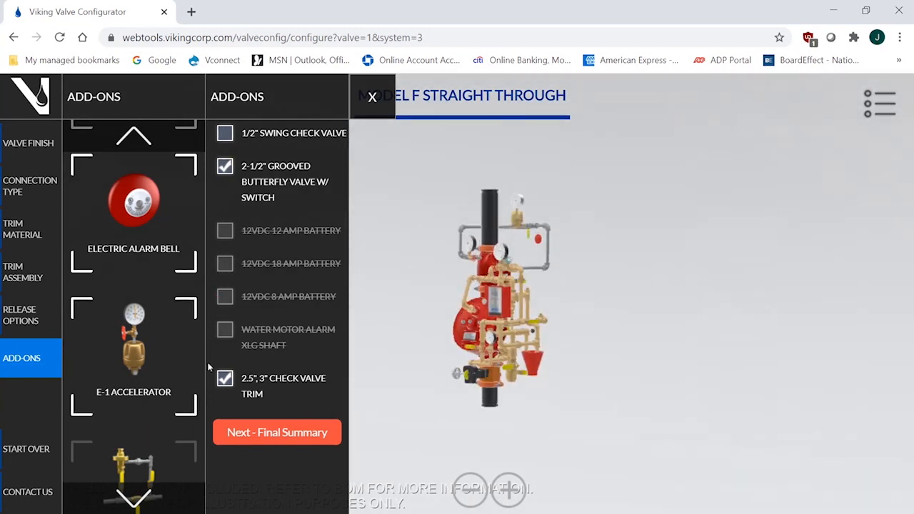
- Add the D-2 Air Maintenance Device and view its piping from the rear of the model
left_click(135, 499)
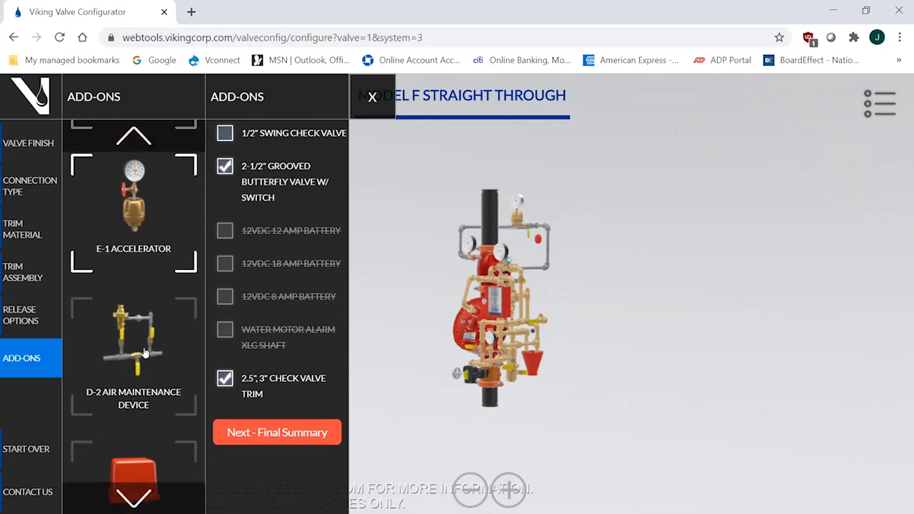
left_click_drag(528, 254, 389, 250)
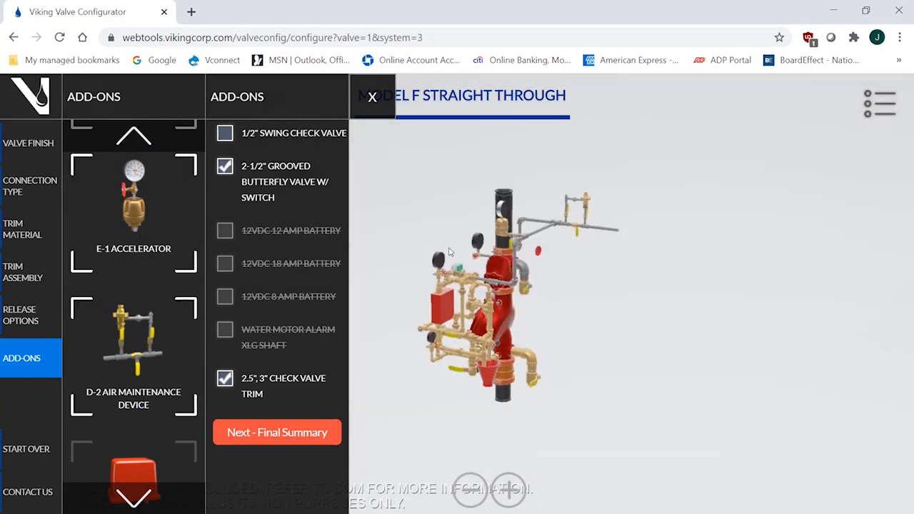
left_click(141, 346)
left_click_drag(727, 309, 694, 295)
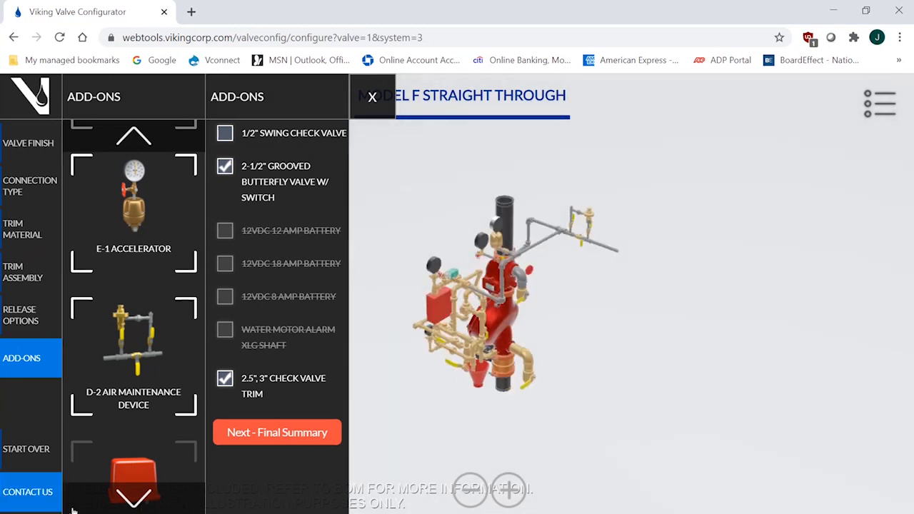
- Add the PS-10 and PS-40 alarm pressure switches to the valve configuration
left_click(133, 497)
left_click(133, 497)
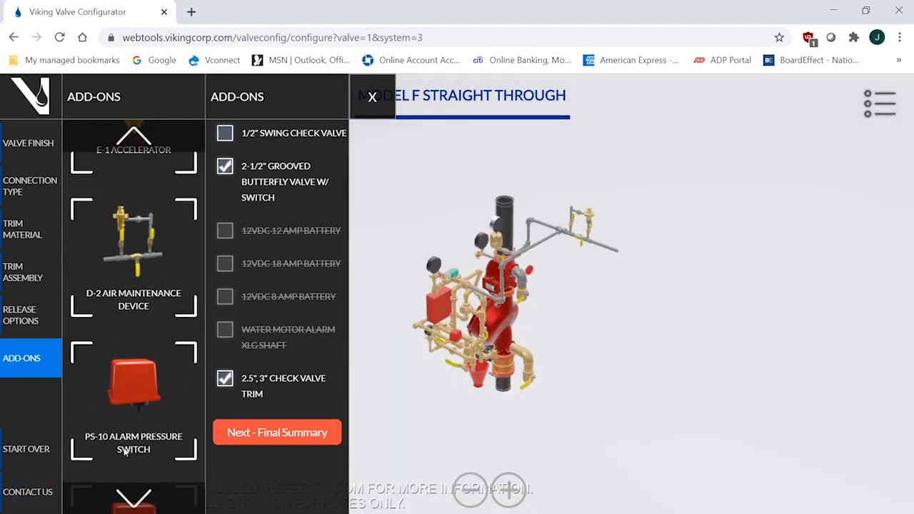
scroll(140, 405, "down", 1)
scroll(140, 405, "down", 1)
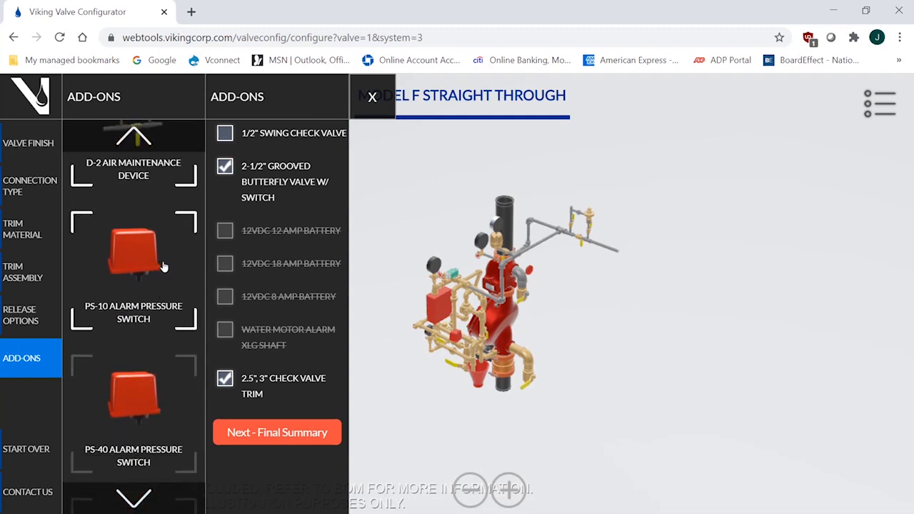
left_click(131, 413)
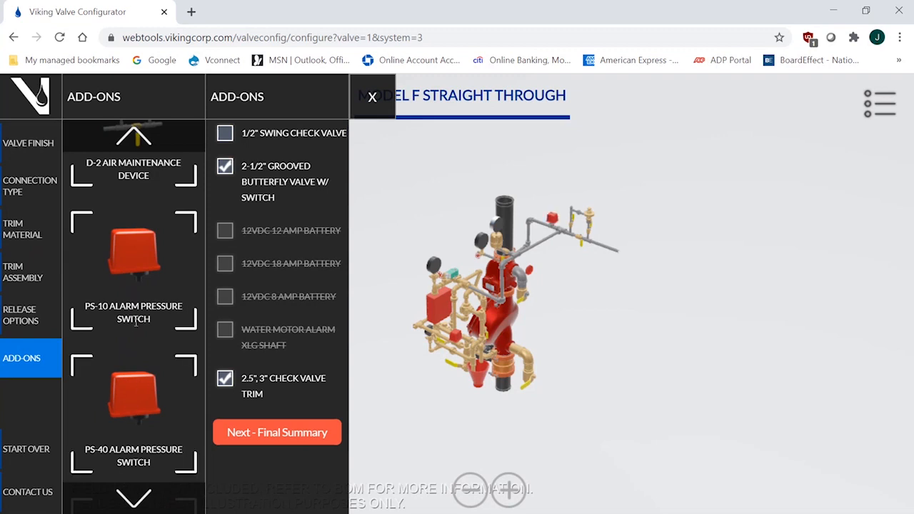
left_click(150, 278)
- Include the VFR-400 Release Control Panel among the add-ons
left_click(136, 500)
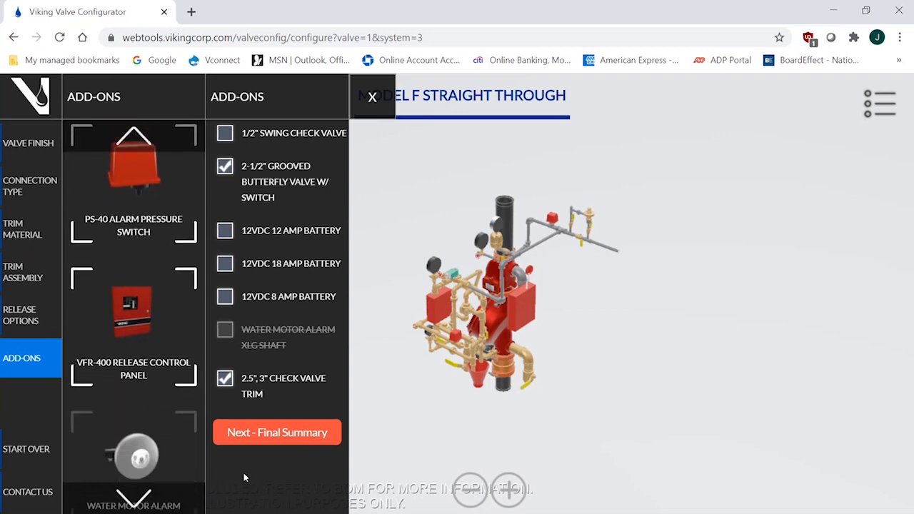
left_click(136, 300)
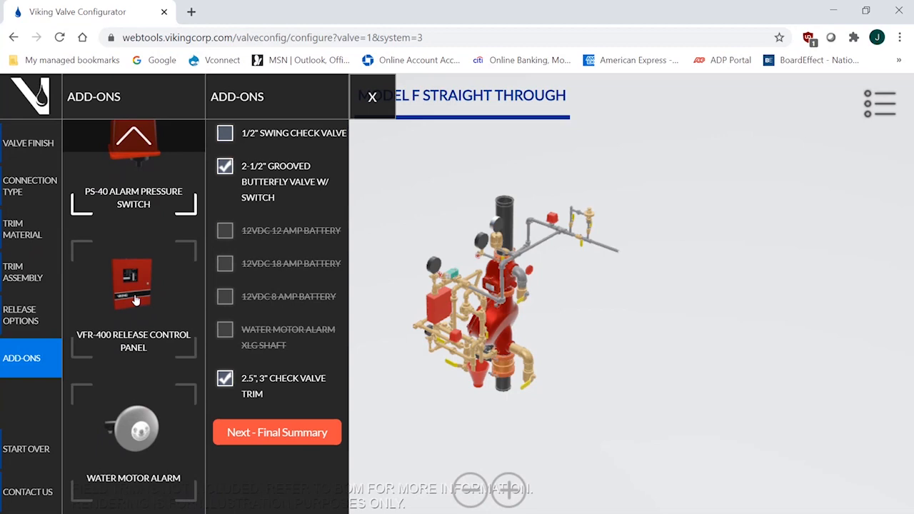
left_click(137, 300)
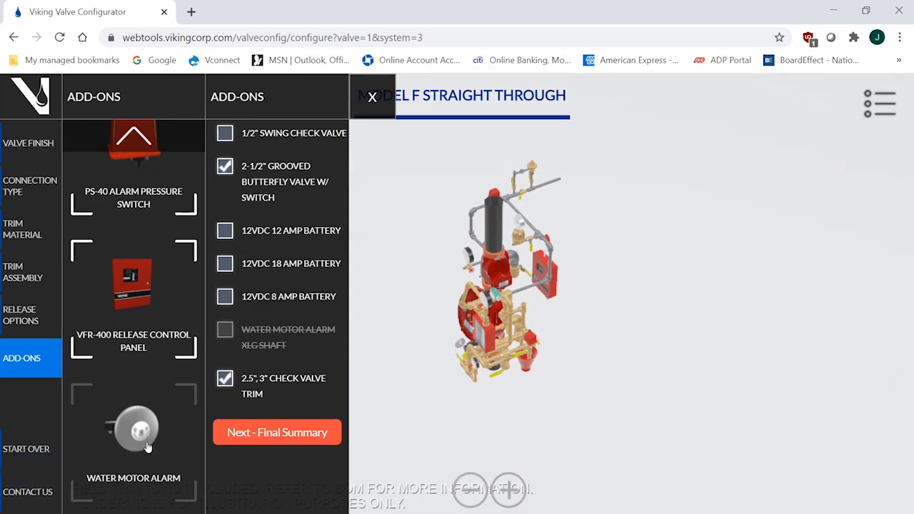
- Try the Water Motor Alarm add-on, remove it, and return to the start of the add-on list
left_click(143, 429)
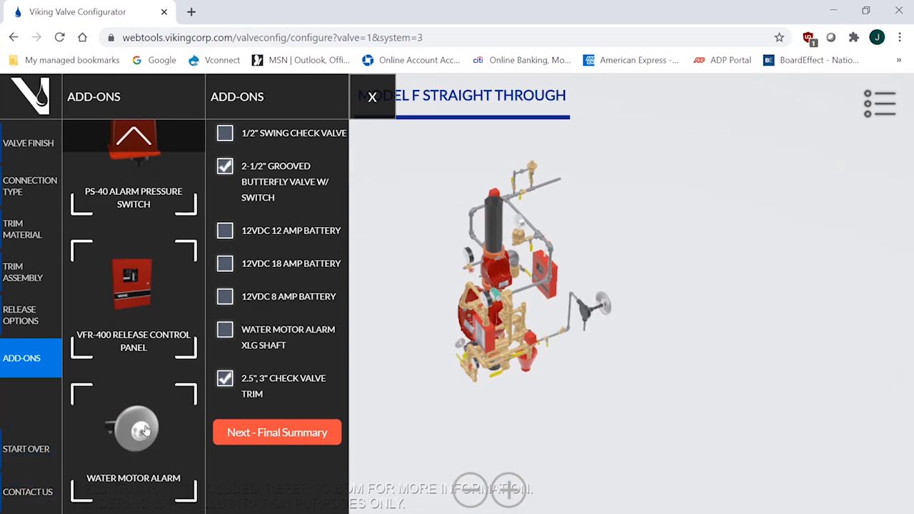
left_click(143, 430)
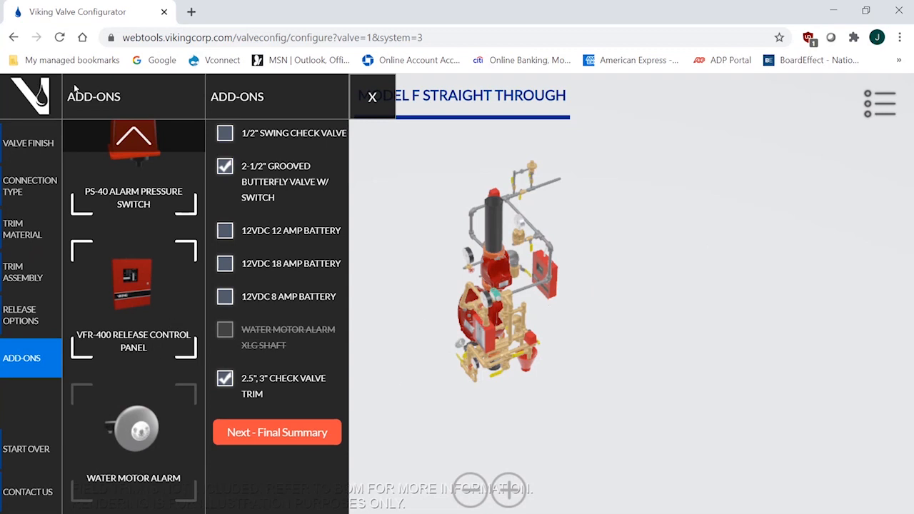
left_click(142, 139)
left_click(136, 137)
scroll(148, 111, "up", 5)
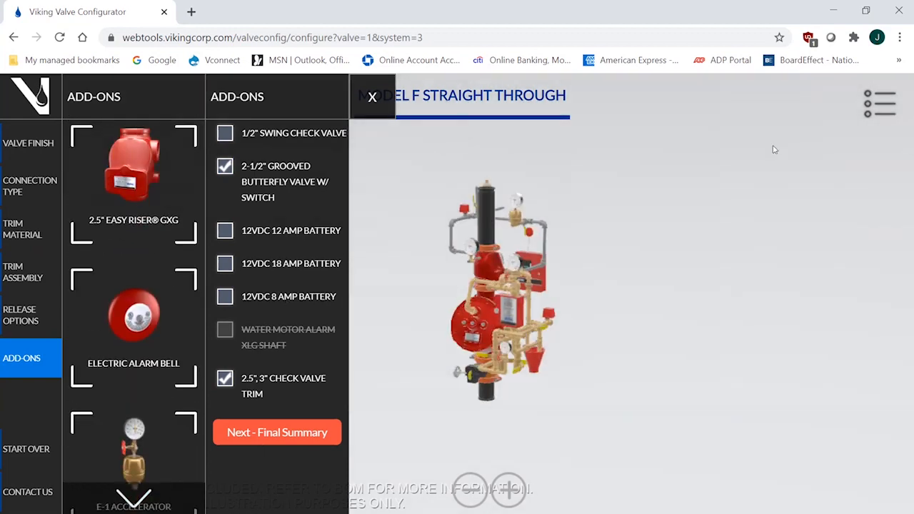
- Open the final summary and review the contact information, configuration, part numbers and add-ons
left_click(265, 434)
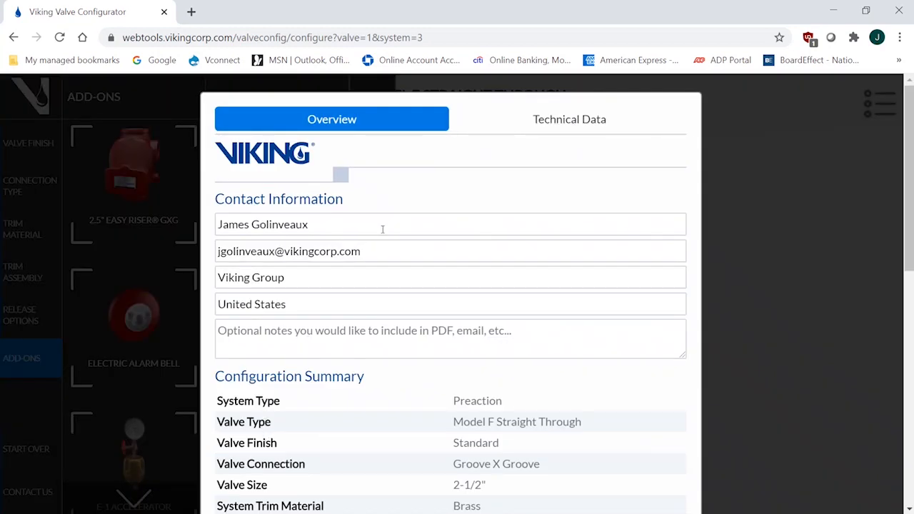
left_click_drag(910, 169, 911, 406)
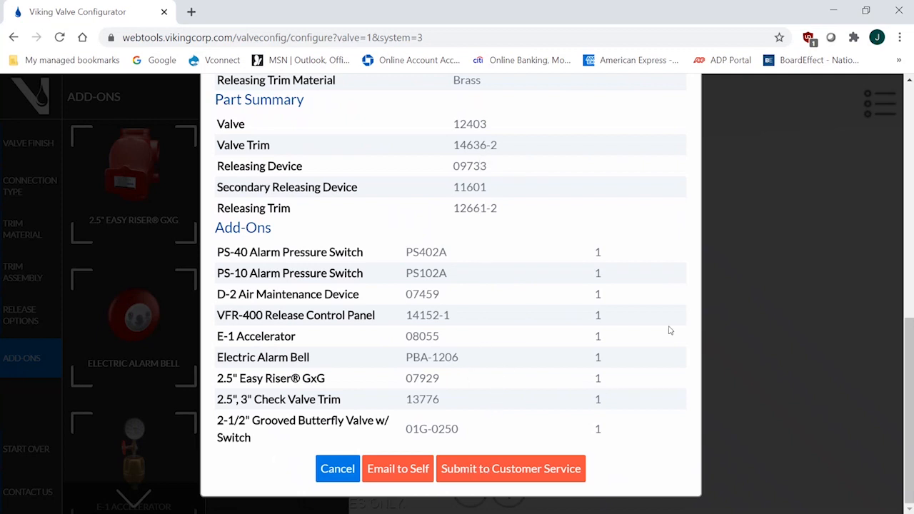
left_click_drag(909, 363, 909, 126)
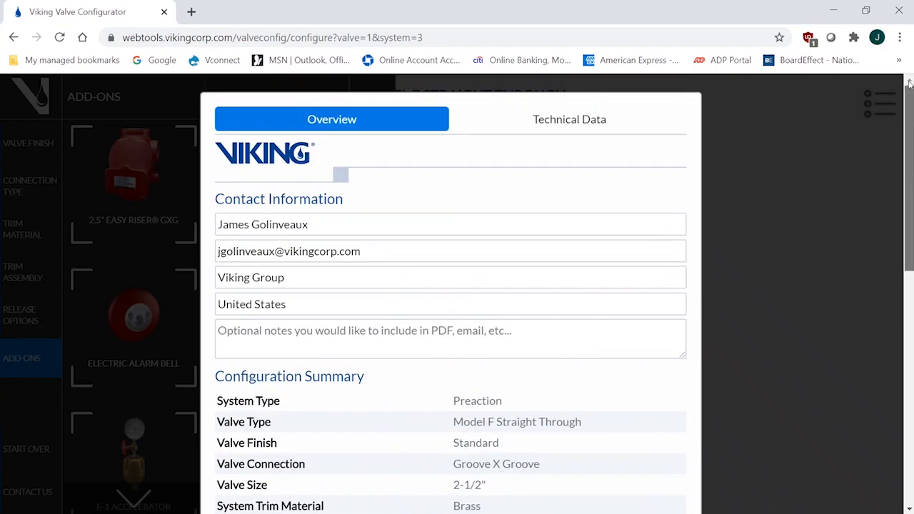
- Show the technical data sheets for the configured parts and download them as a merged ZIP
left_click(568, 120)
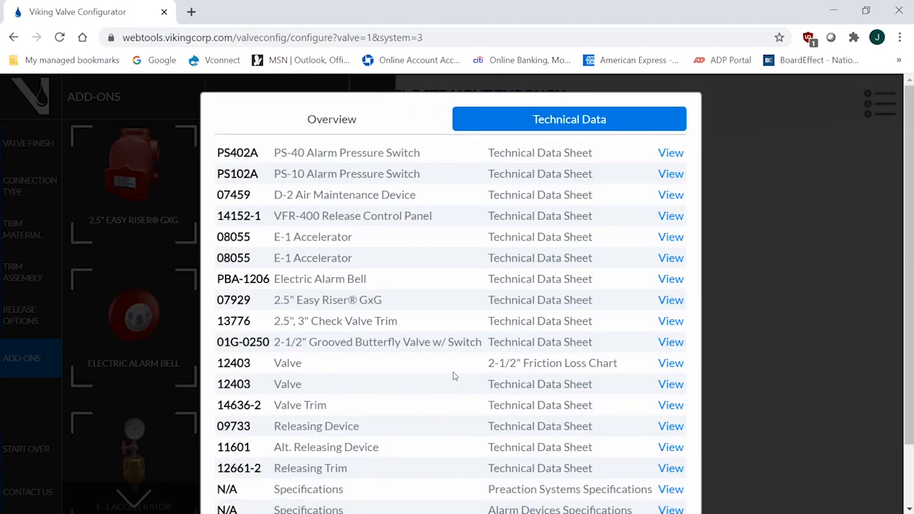
scroll(908, 188, "down", 2)
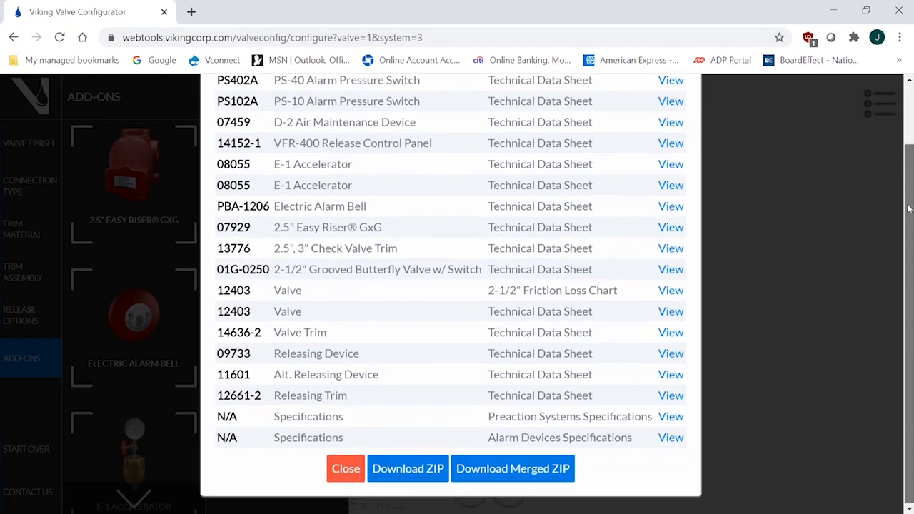
left_click(529, 476)
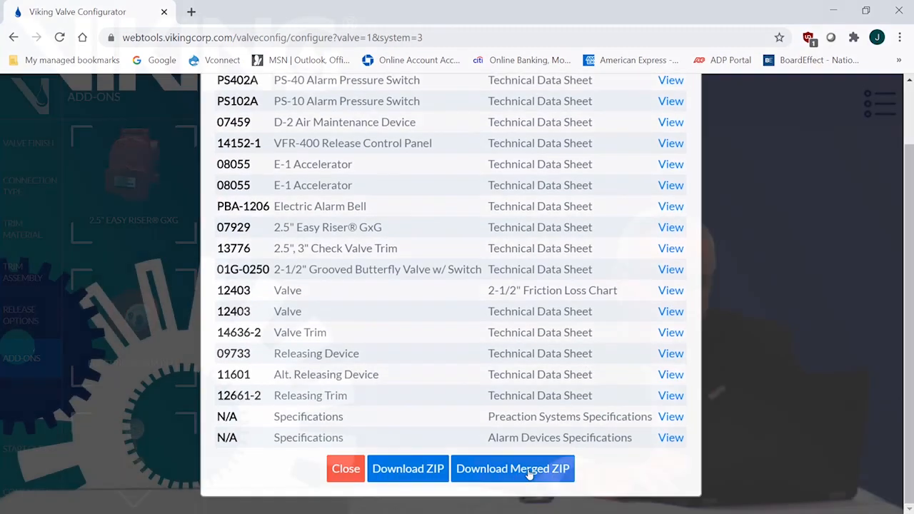